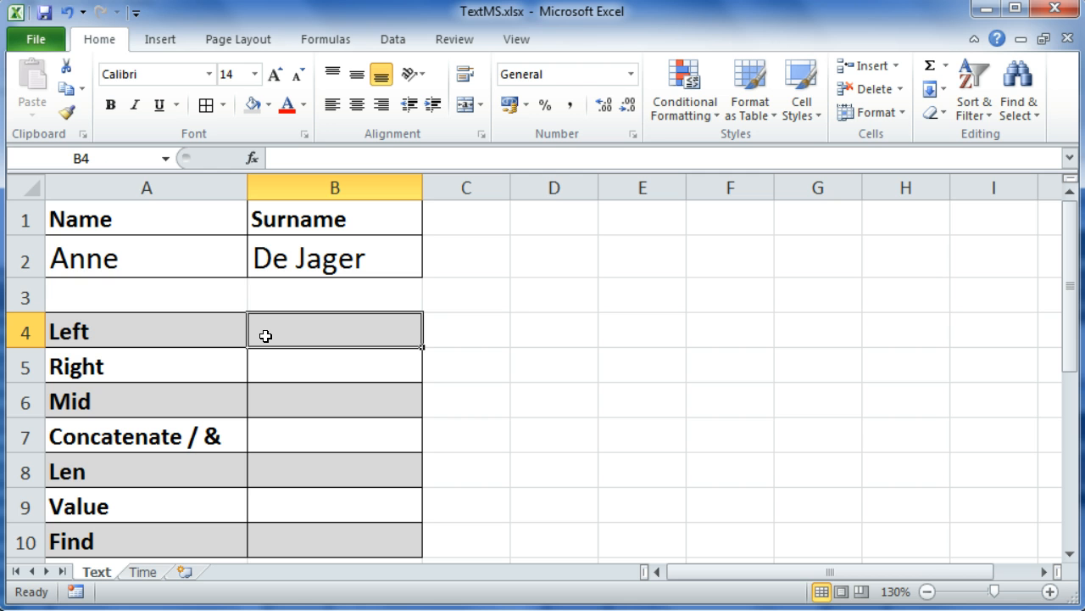
# In B4, enter a LEFT formula that extracts 1 character from the name in A2: =left(A2,1).
pyautogui.write('=')
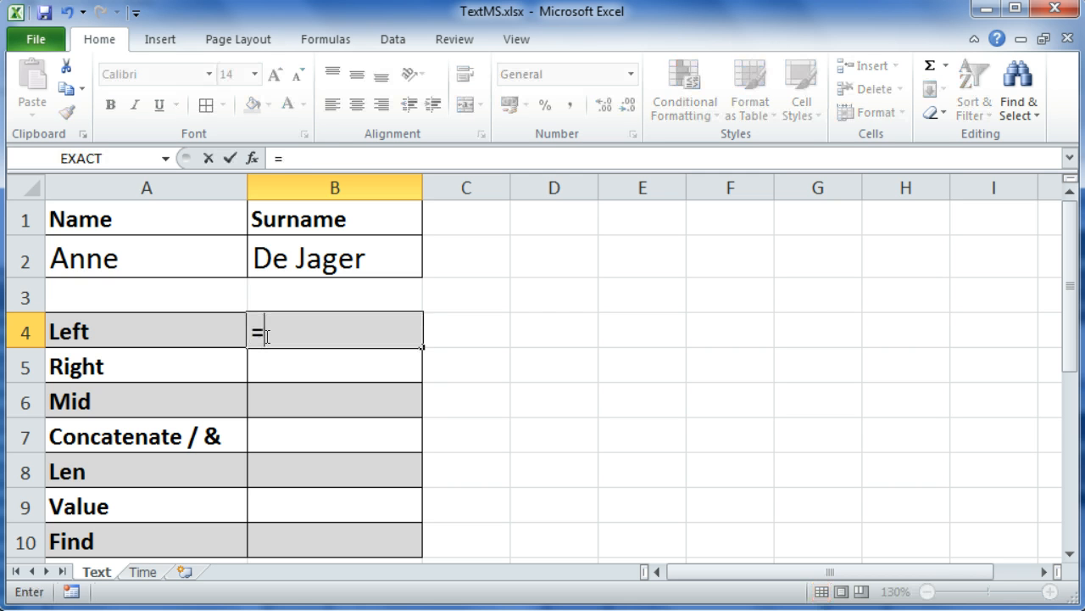
pyautogui.write('left(')
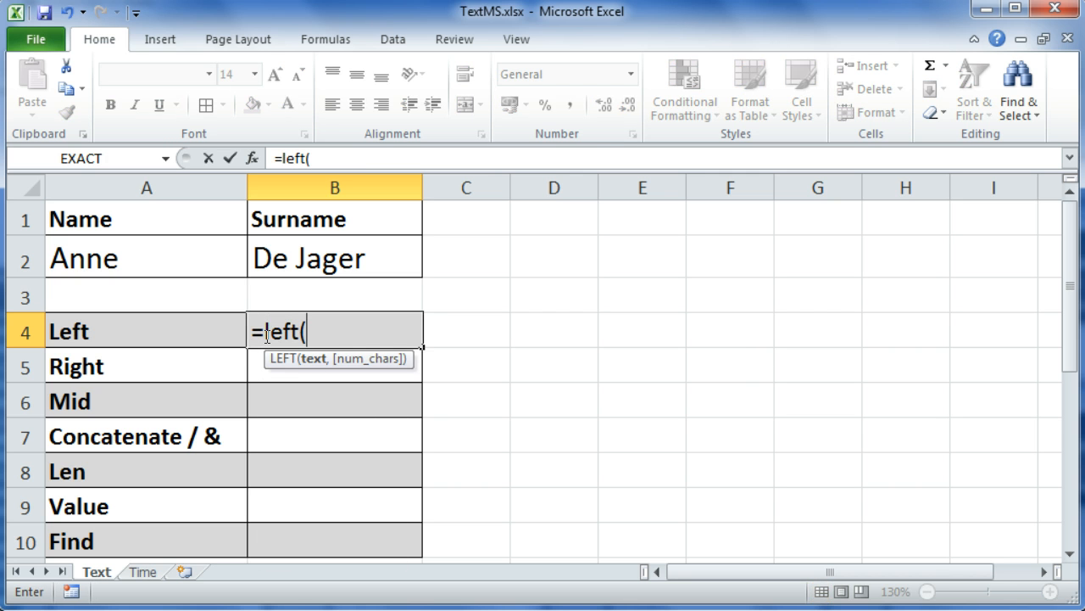
pyautogui.click(159, 256)
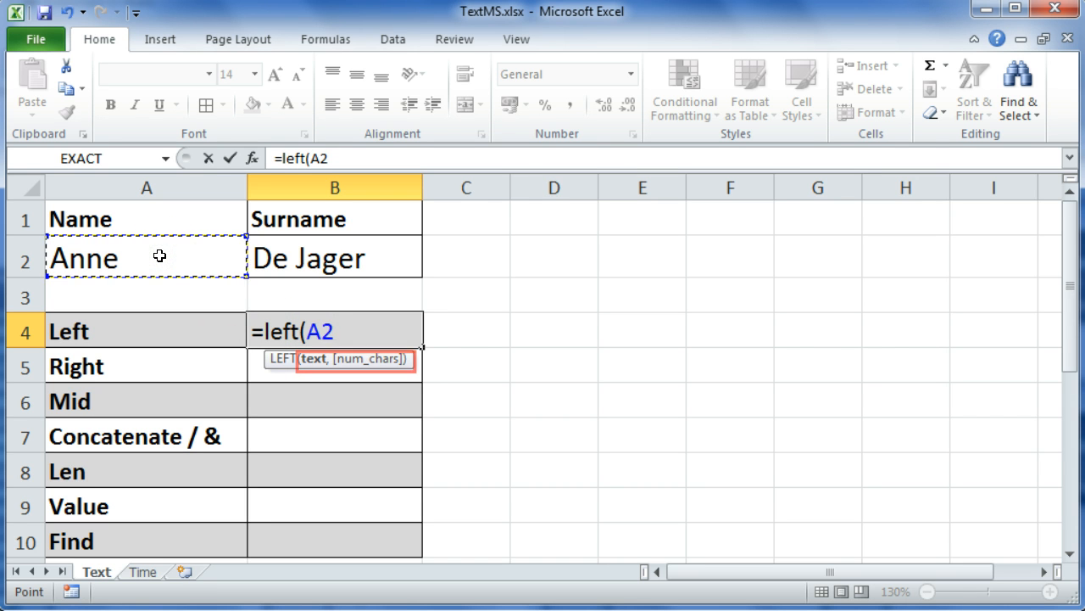
pyautogui.write(',')
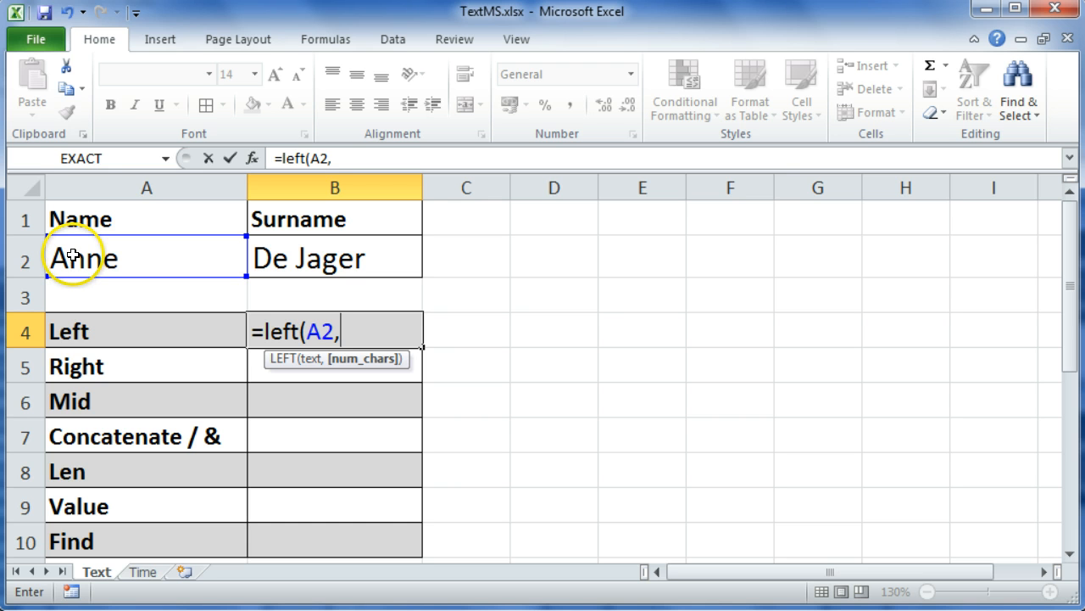
pyautogui.write('1')
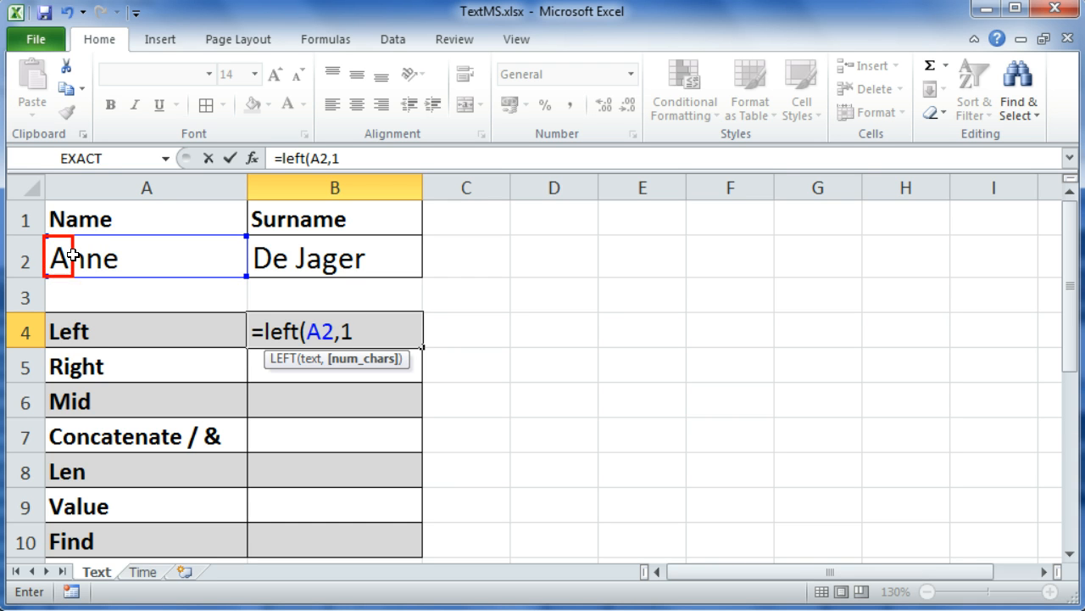
pyautogui.write(')')
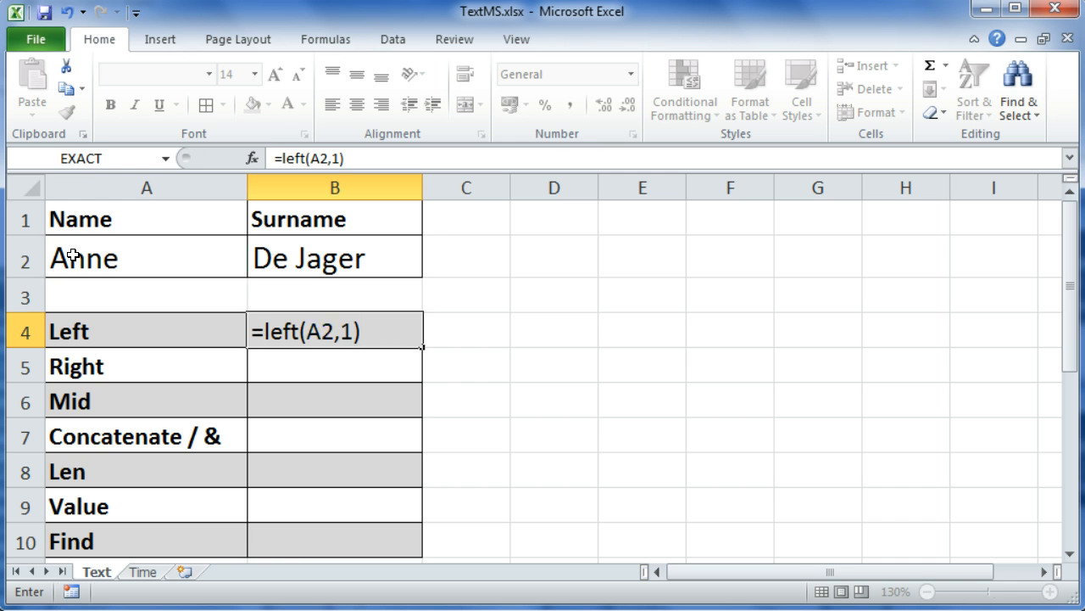
pyautogui.press('Return')
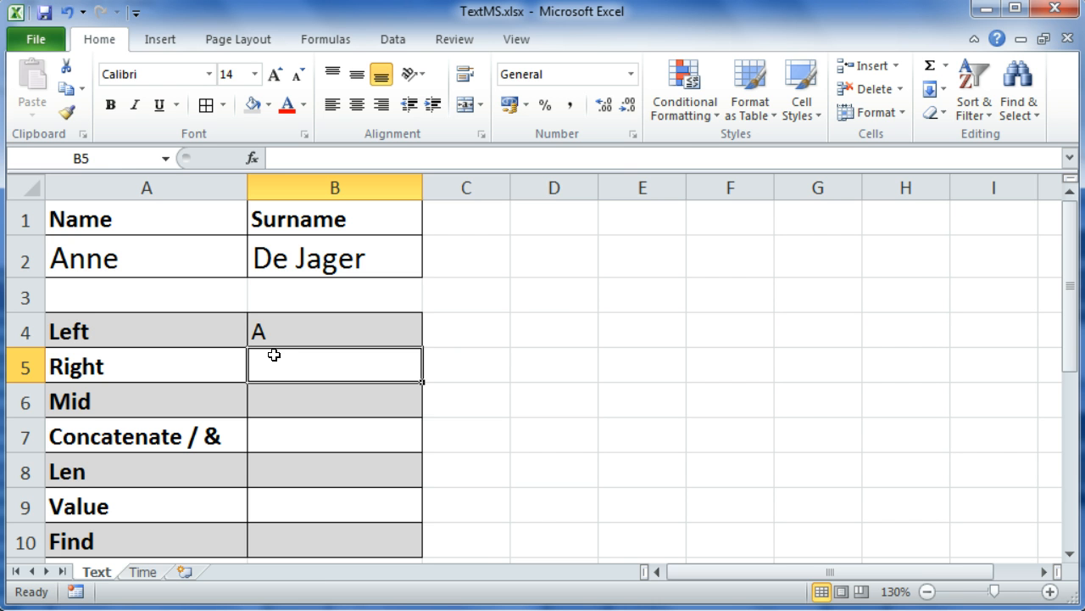
# In B5, enter a RIGHT formula that extracts the last 1 character of A2: =right(A2,1).
pyautogui.write('=')
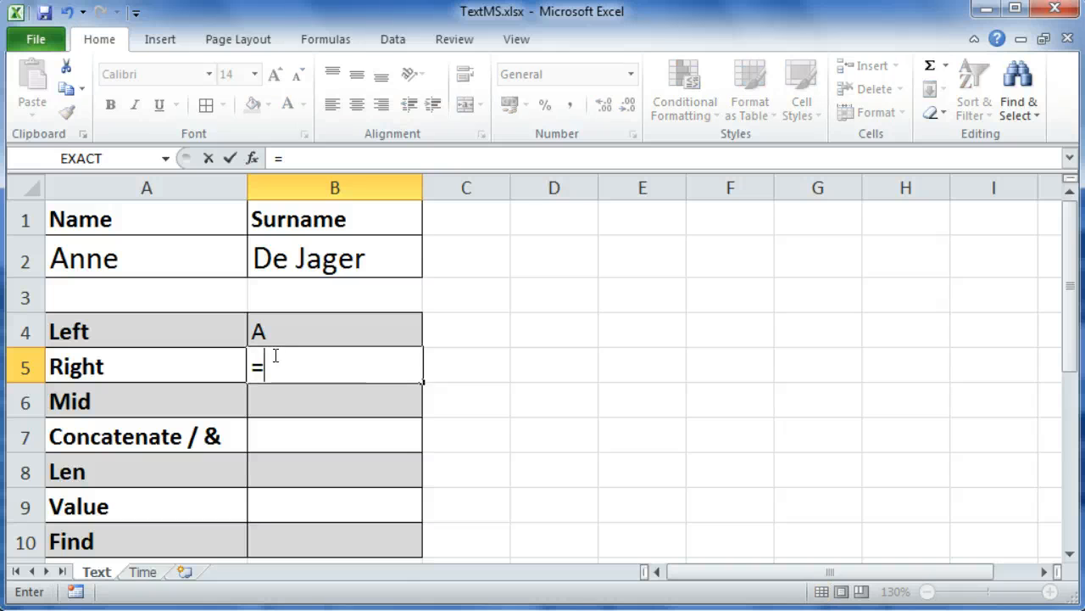
pyautogui.write('right(')
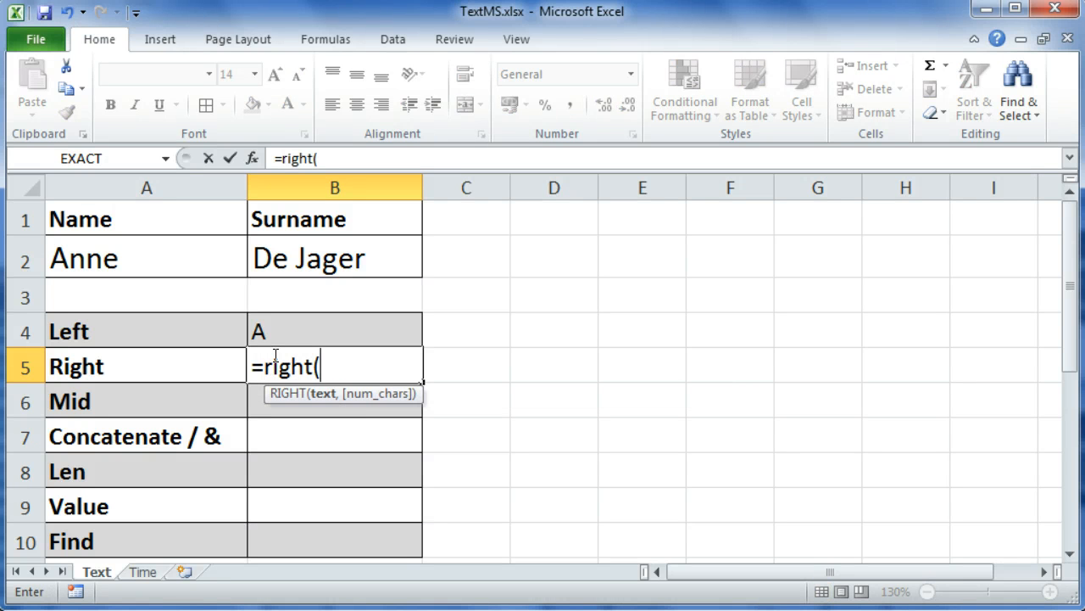
pyautogui.click(175, 256)
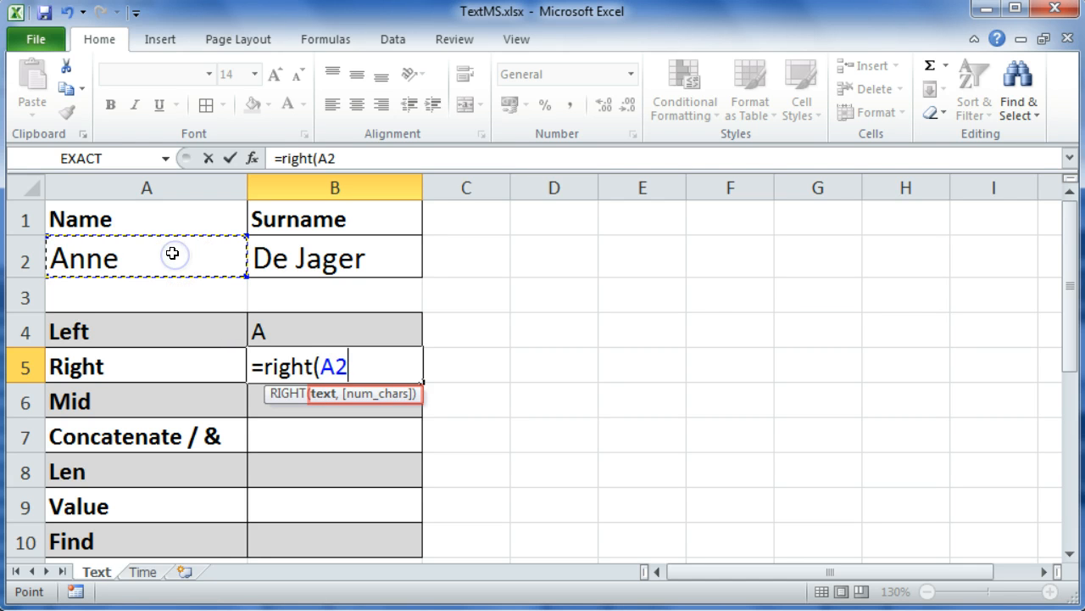
pyautogui.write(',')
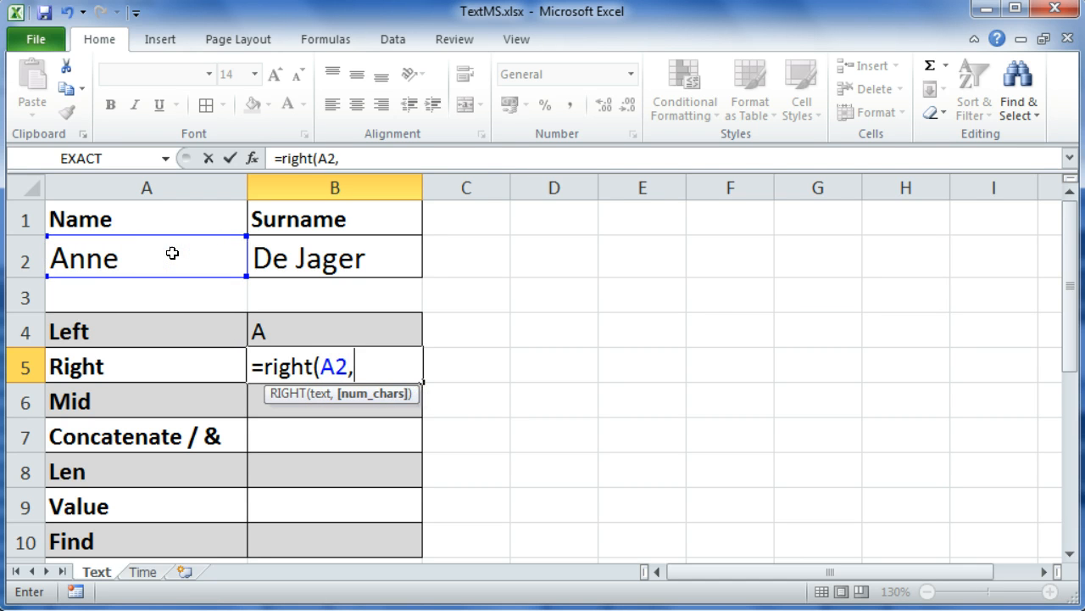
pyautogui.write('1)')
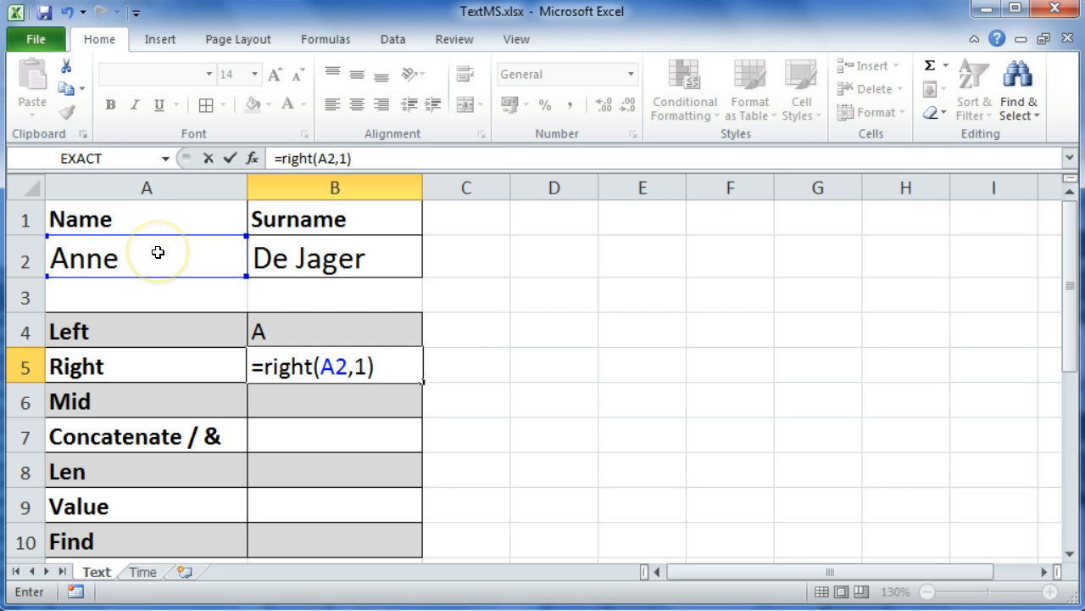
pyautogui.press('Return')
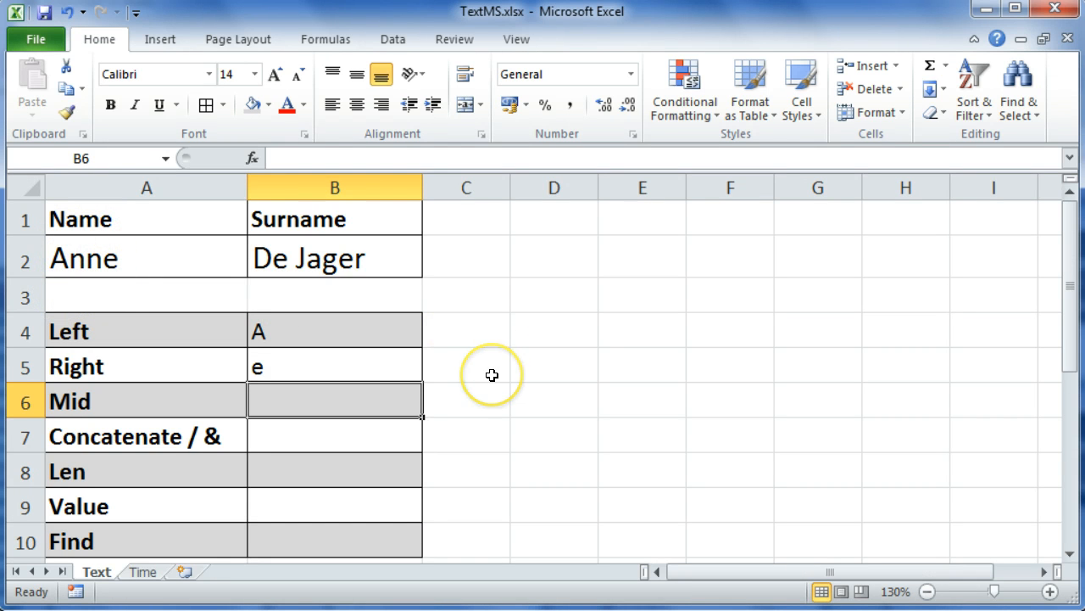
# In B6, enter a MID formula that extracts 2 characters of A2 starting at character 2: =mid(A2,2,2).
pyautogui.write('=mid')
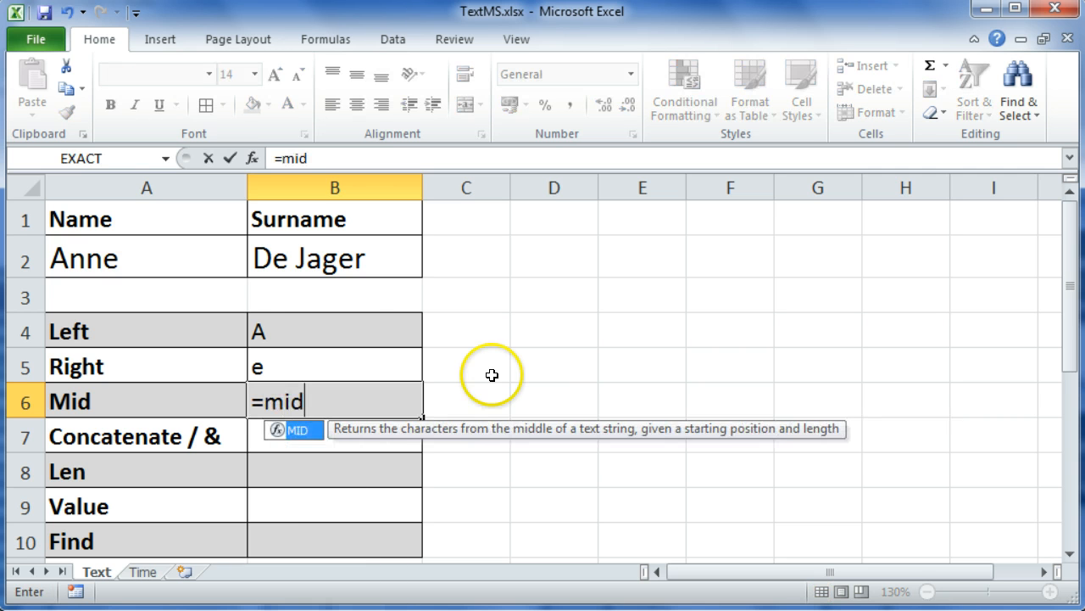
pyautogui.write('(')
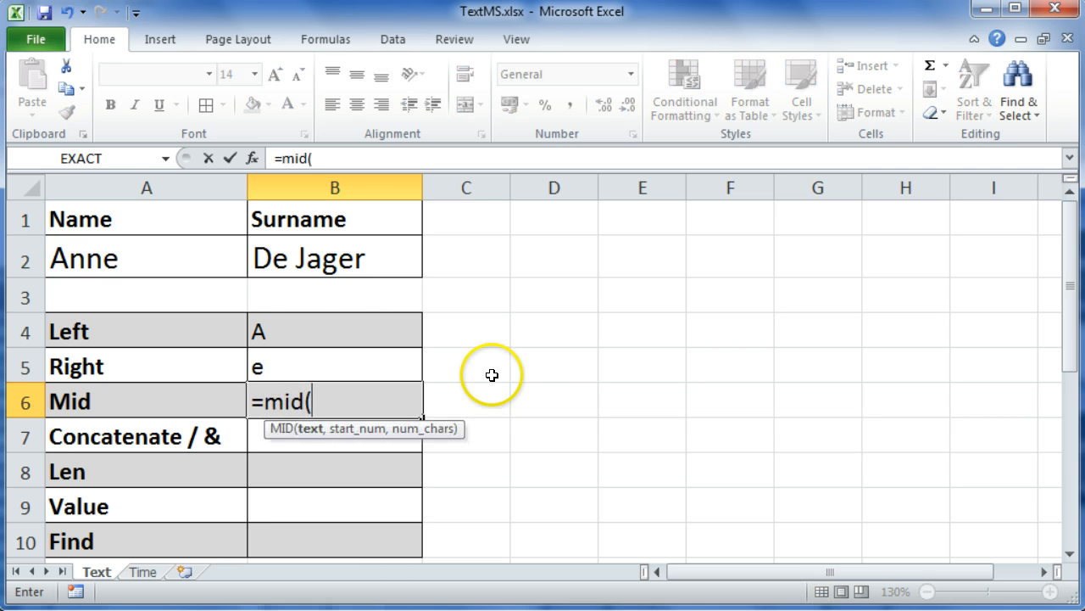
pyautogui.click(312, 434)
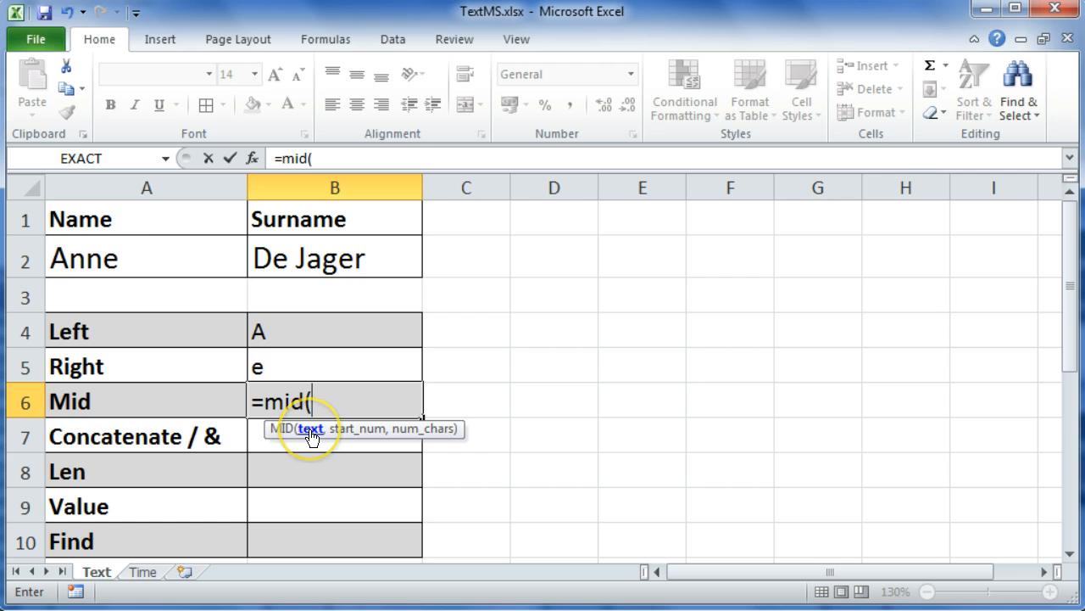
pyautogui.click(134, 264)
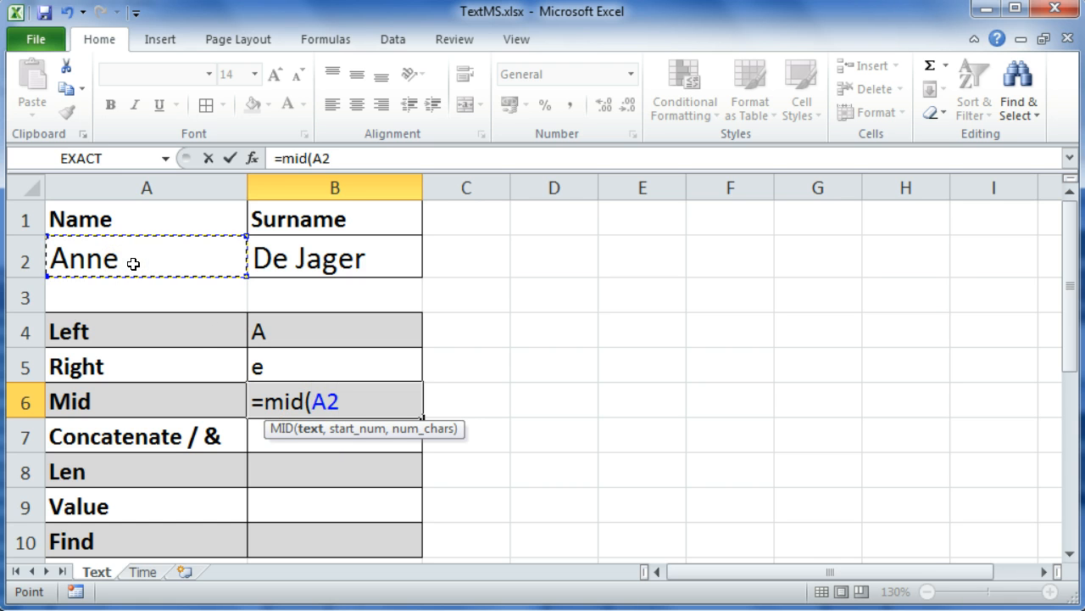
pyautogui.write(',')
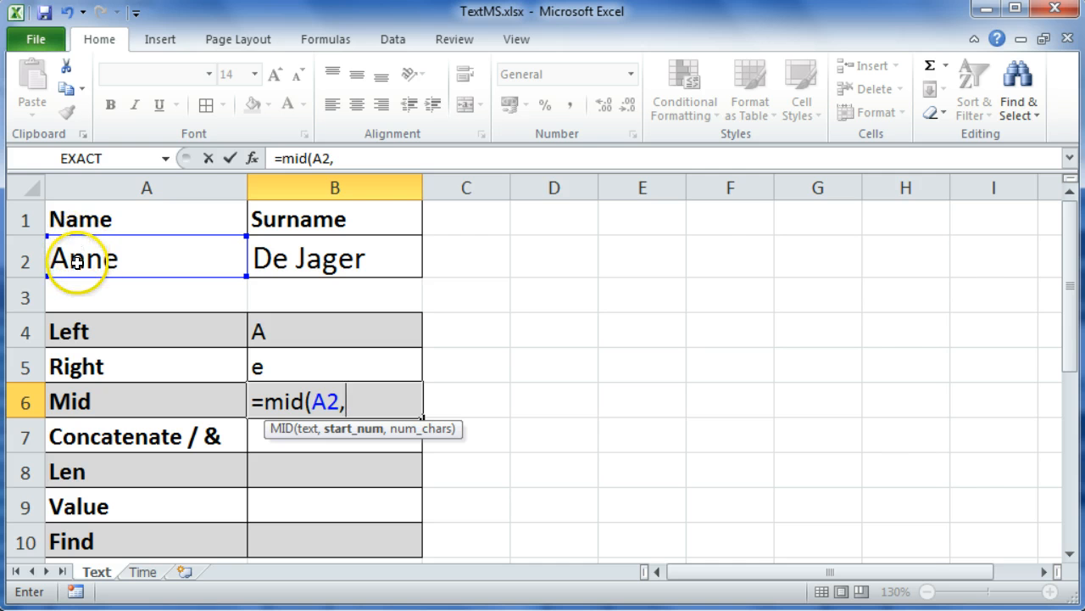
pyautogui.write('2')
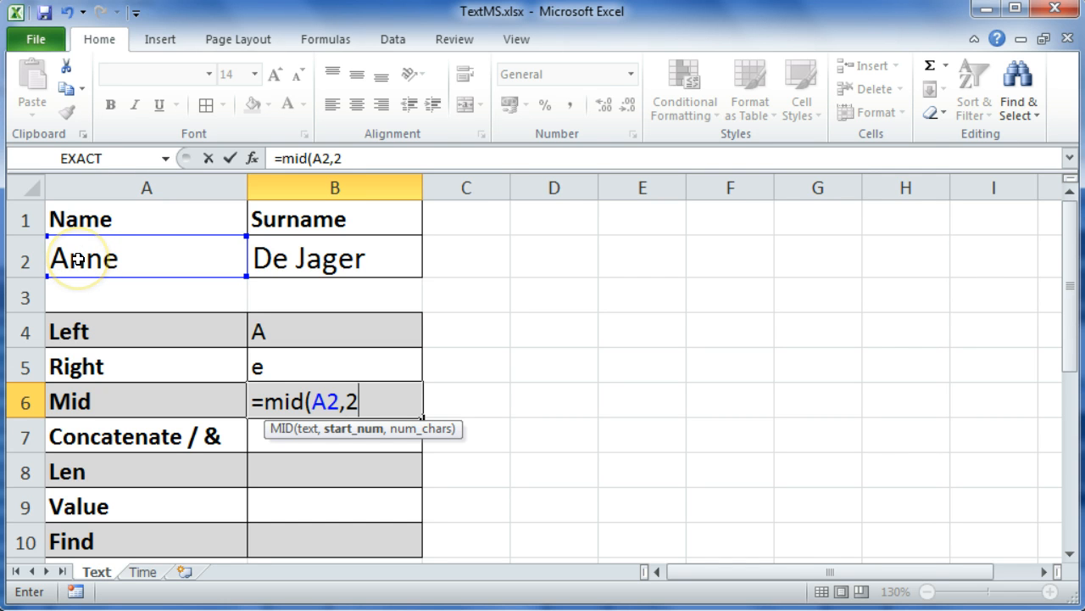
pyautogui.write(',')
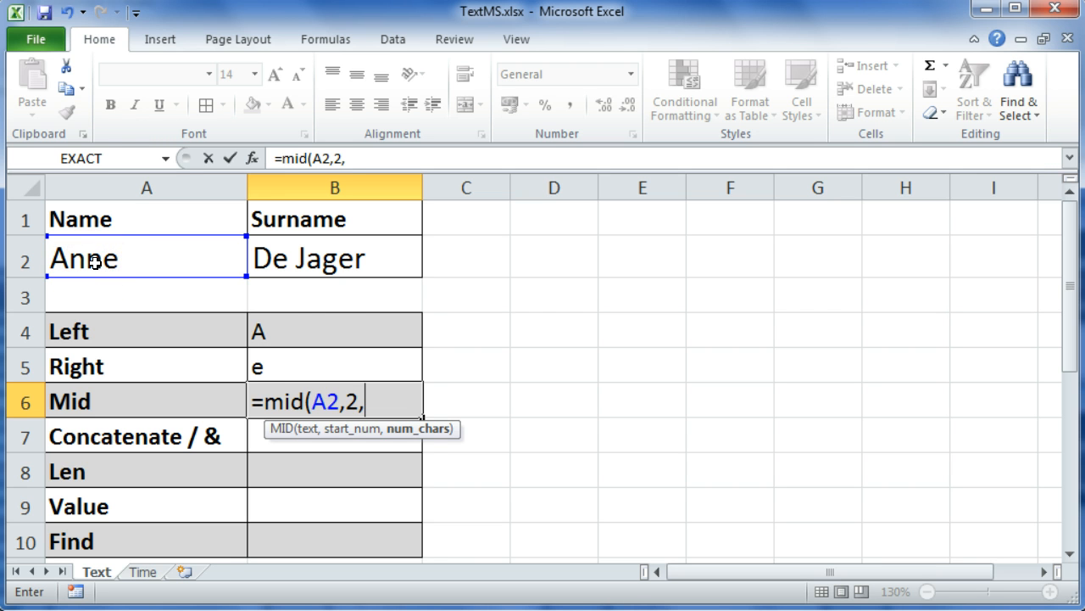
pyautogui.write('2)')
pyautogui.press('Return')
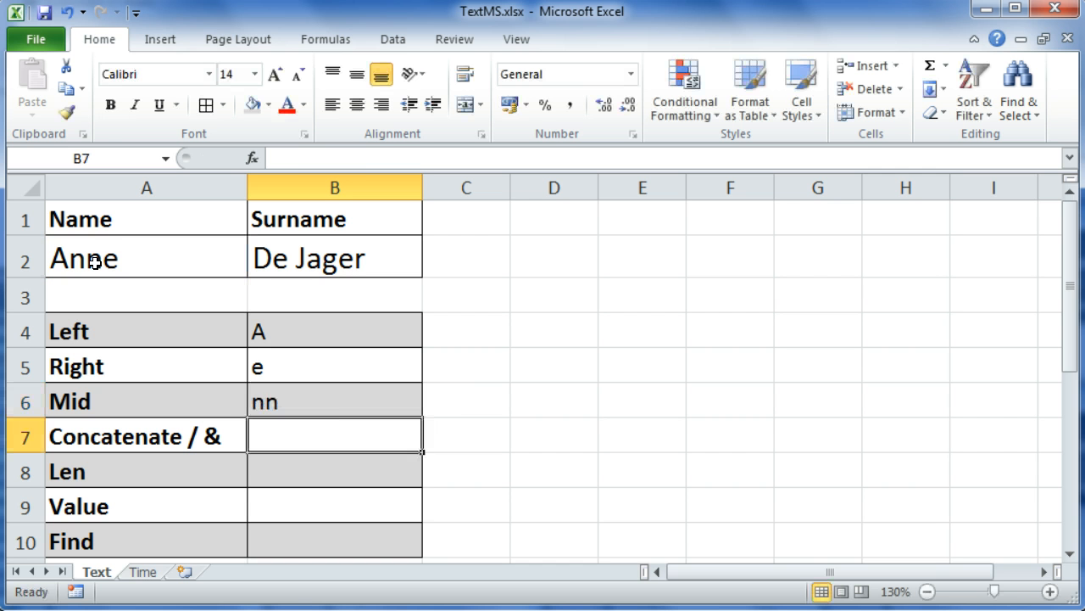
pyautogui.click(329, 410)
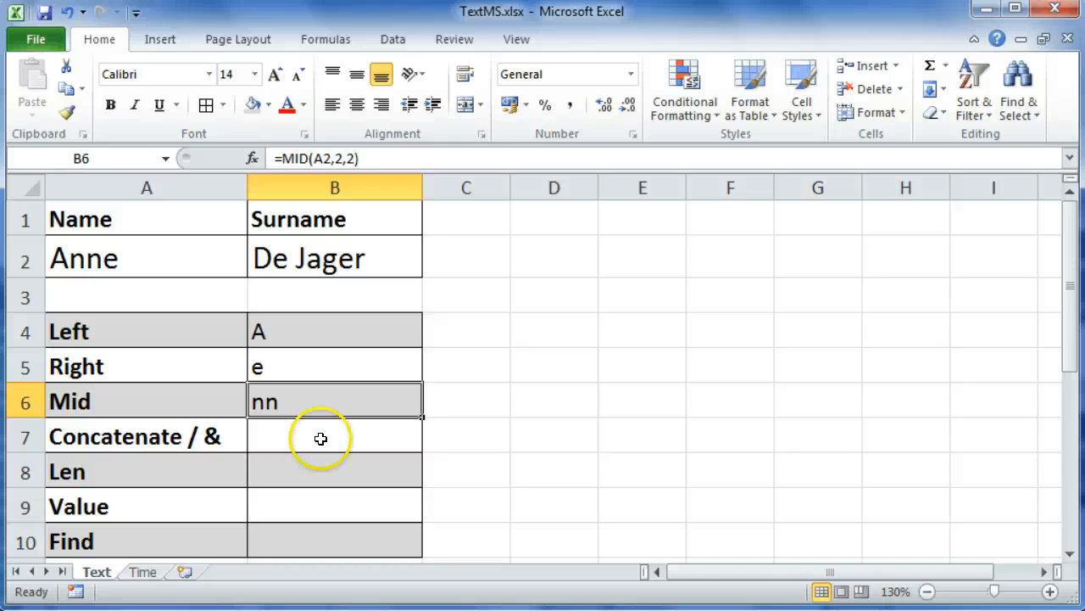
# In B7, join the name and surname cells with the formula =concatenate(A2,B2).
pyautogui.click(320, 439)
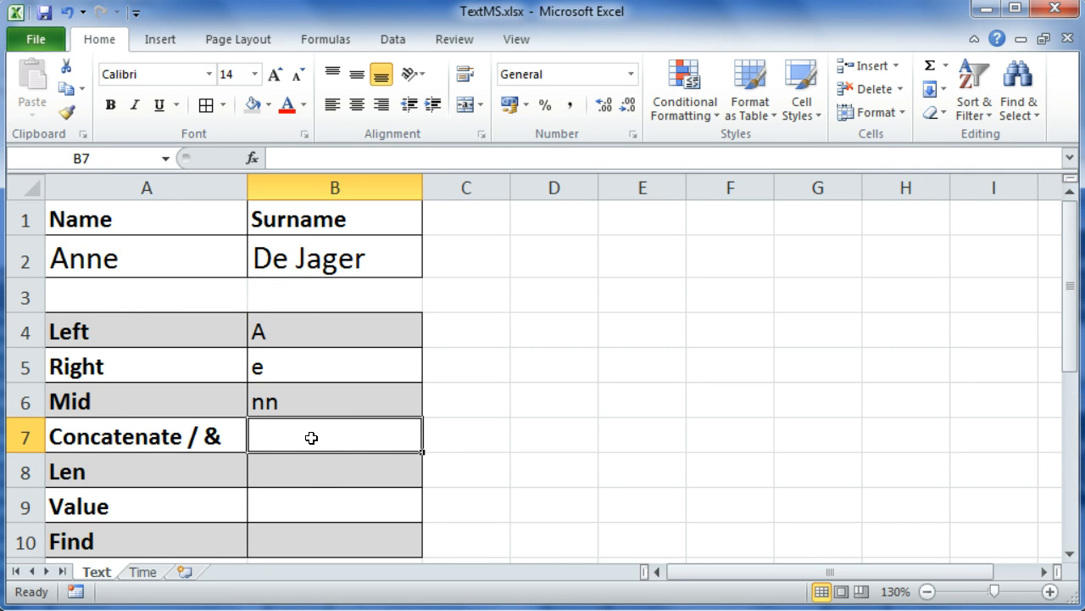
pyautogui.write('=c')
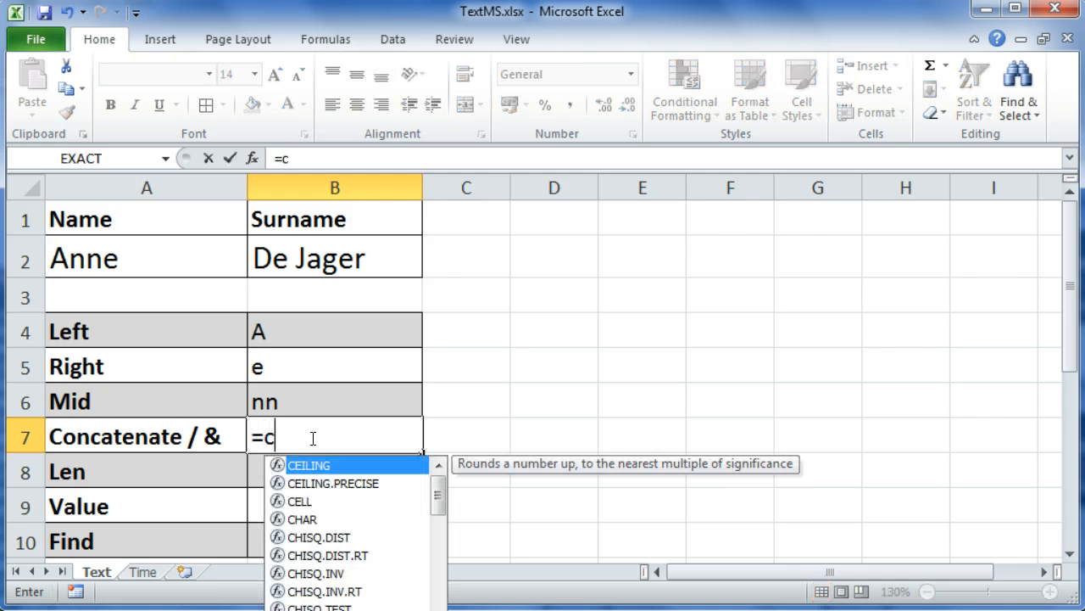
pyautogui.write('oncatenatenae')
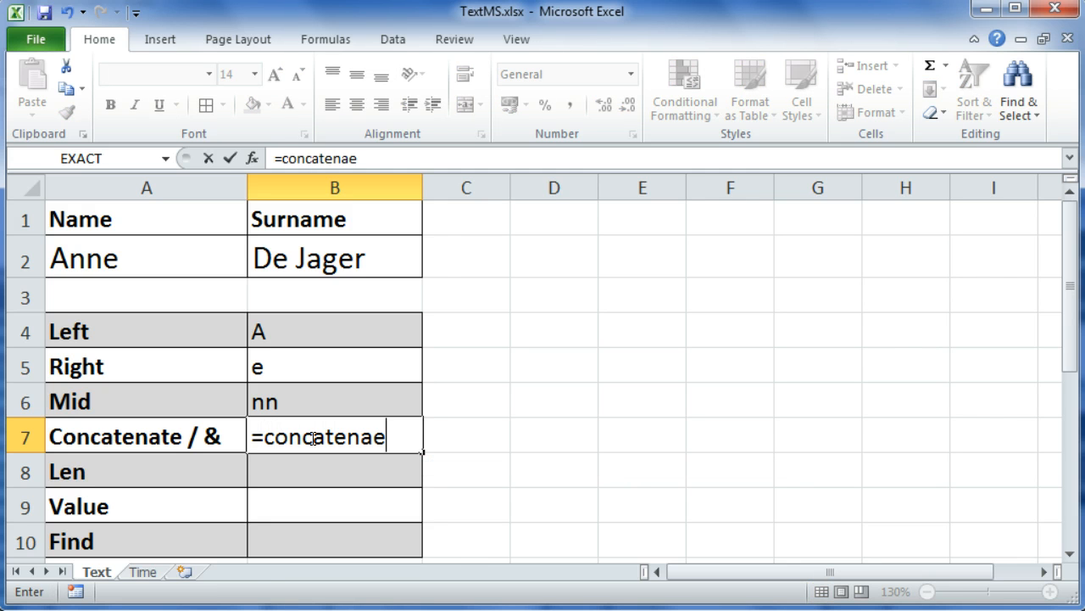
pyautogui.press('BackSpace')
pyautogui.write('te(')
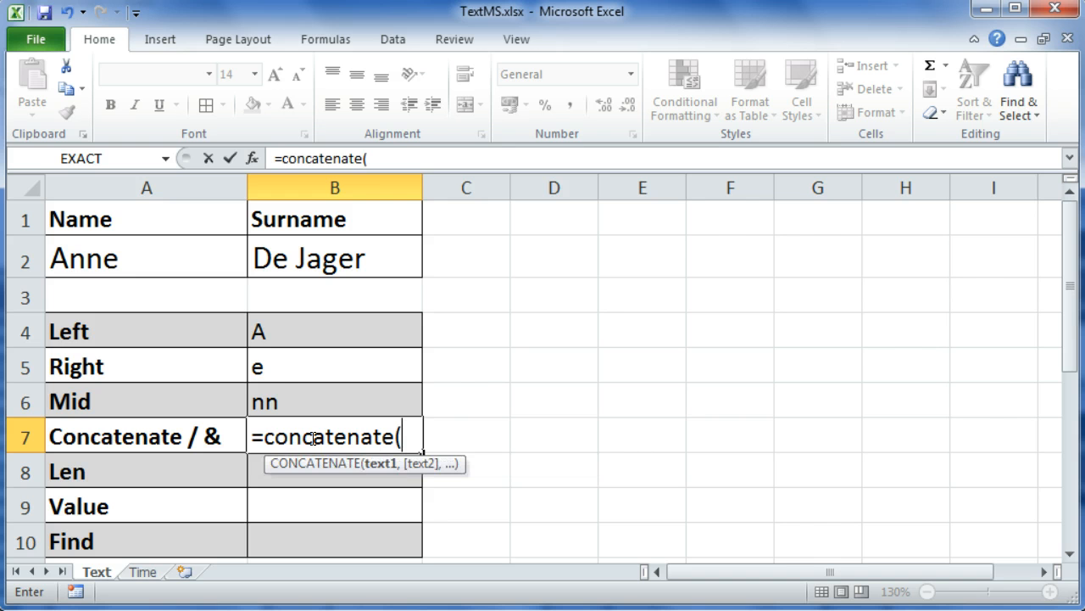
pyautogui.click(157, 252)
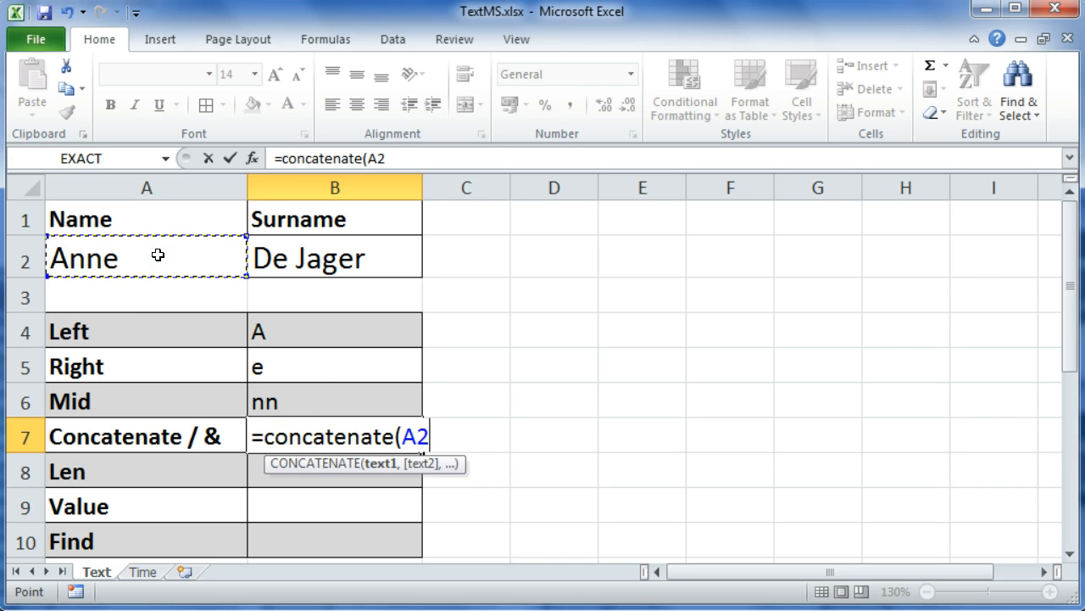
pyautogui.write(',')
pyautogui.click(301, 264)
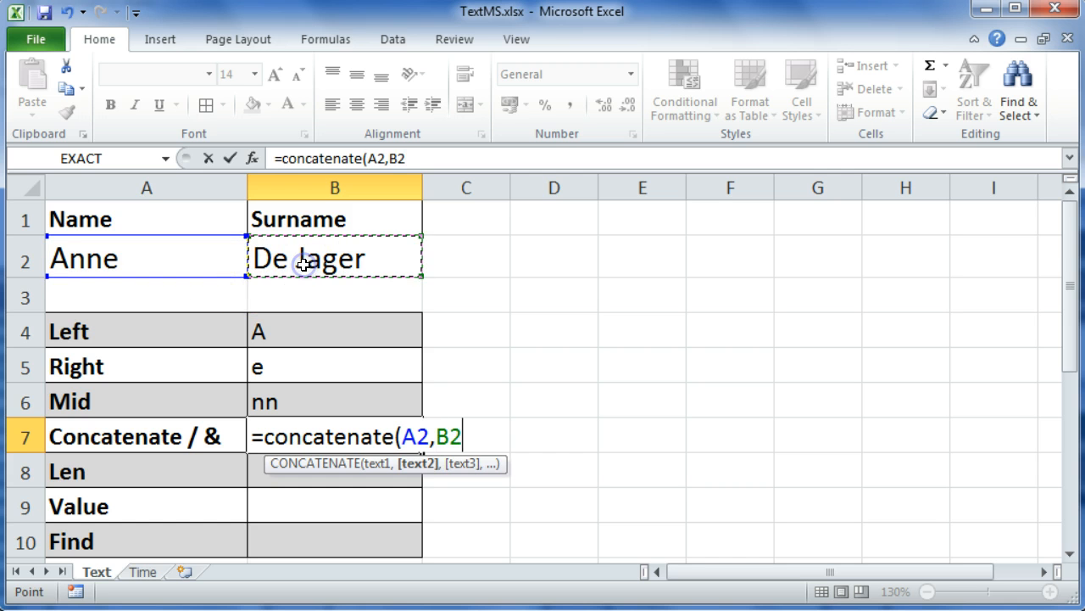
pyautogui.write(')')
pyautogui.press('Return')
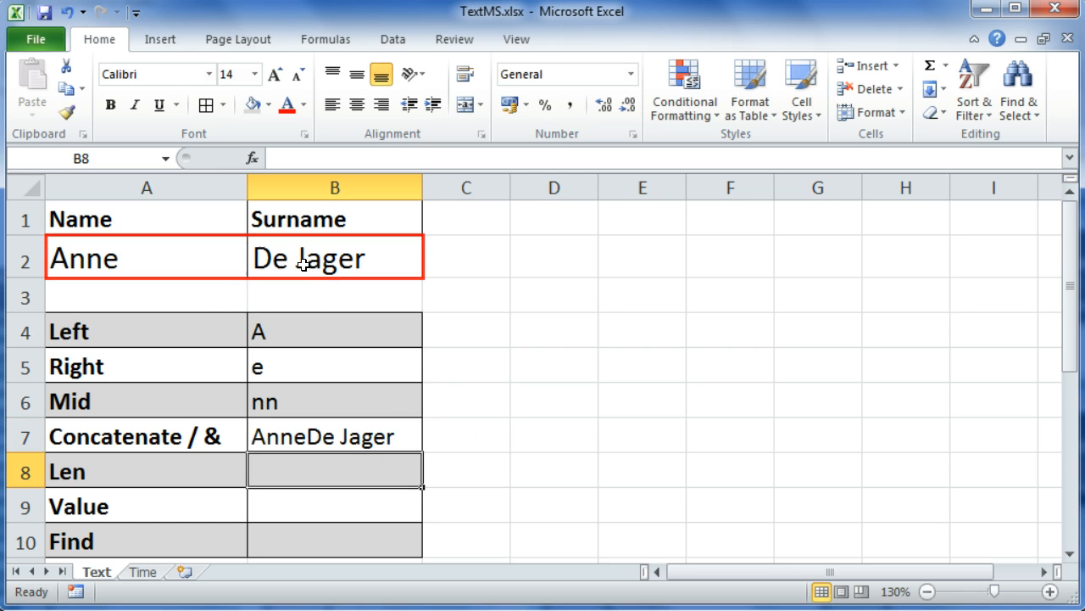
# Edit the formula in B7 to insert a space between the name and surname: =CONCATENATE(A2," ",B2).
pyautogui.click(344, 454)
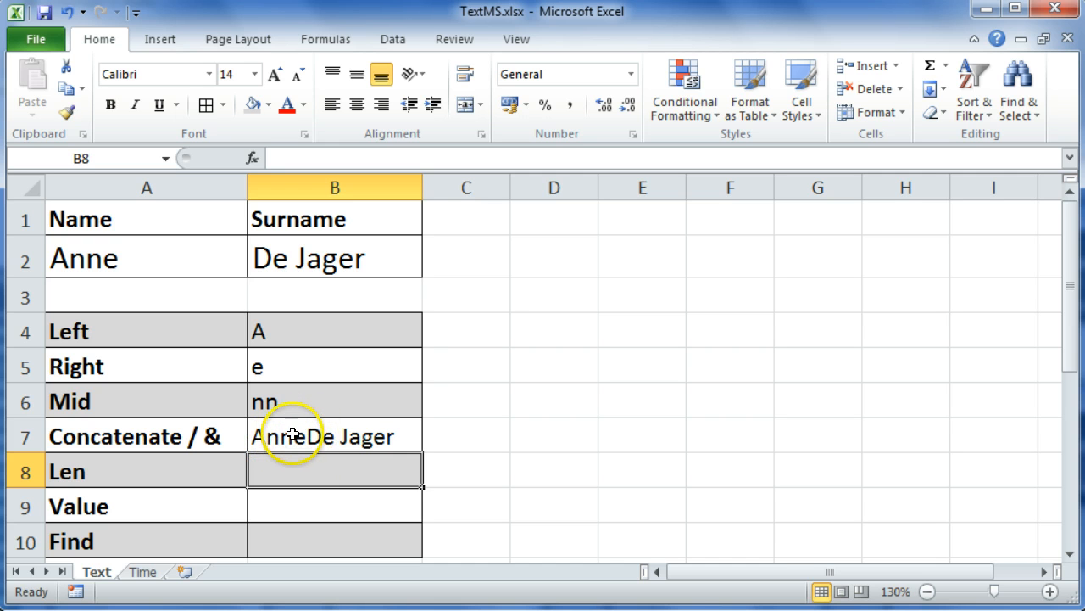
pyautogui.doubleClick(318, 436)
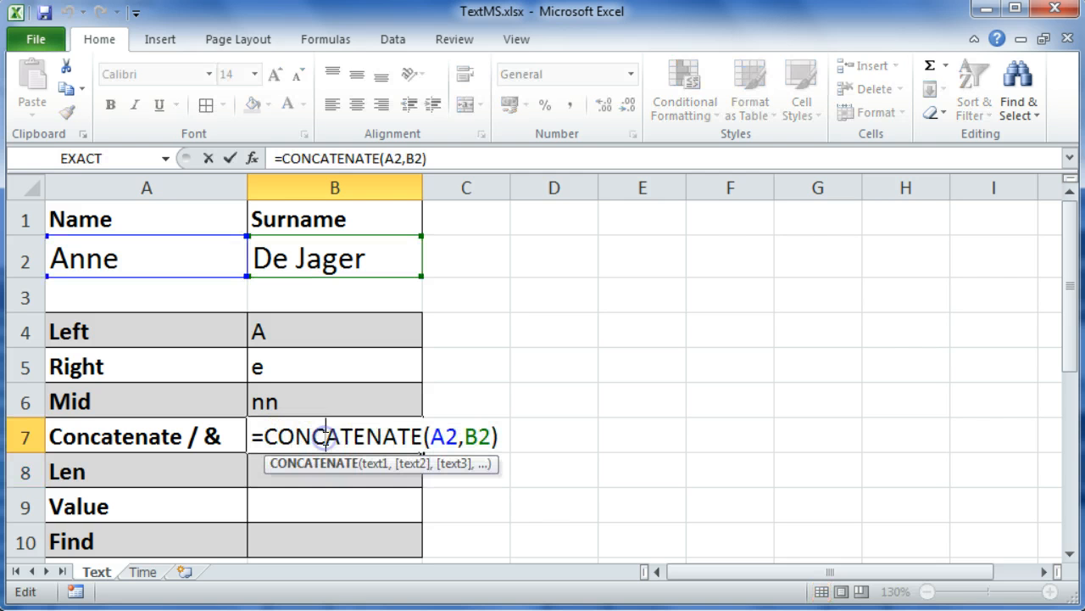
pyautogui.click(464, 436)
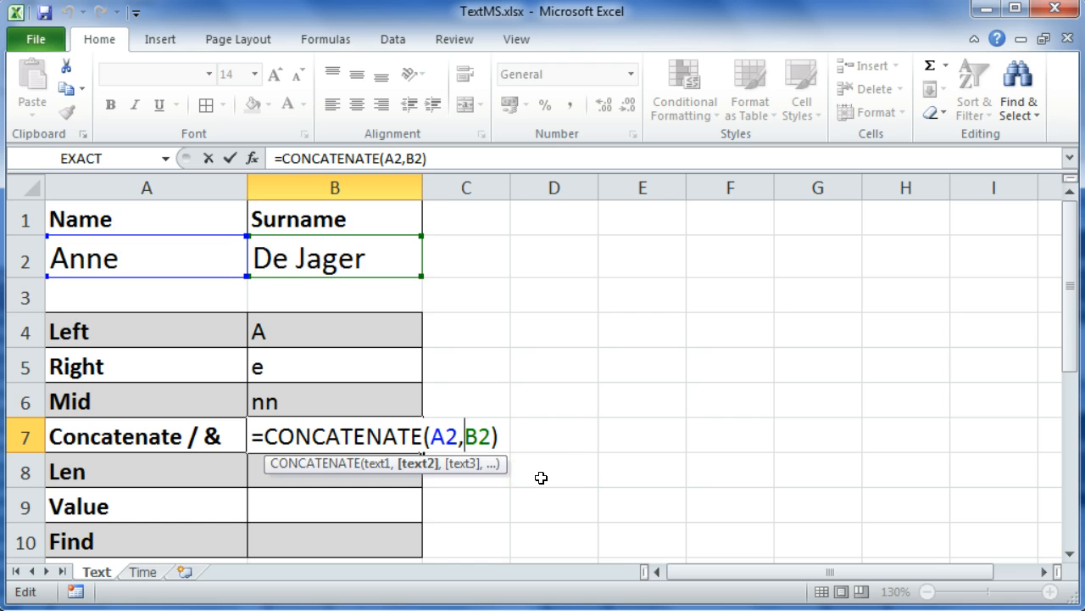
pyautogui.write('"')
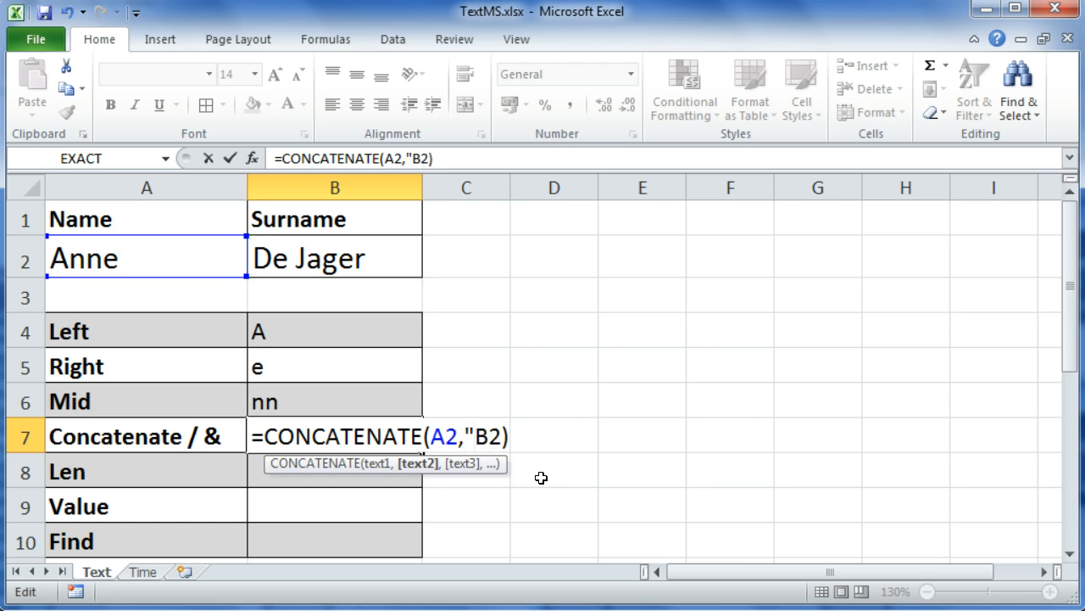
pyautogui.write(' "')
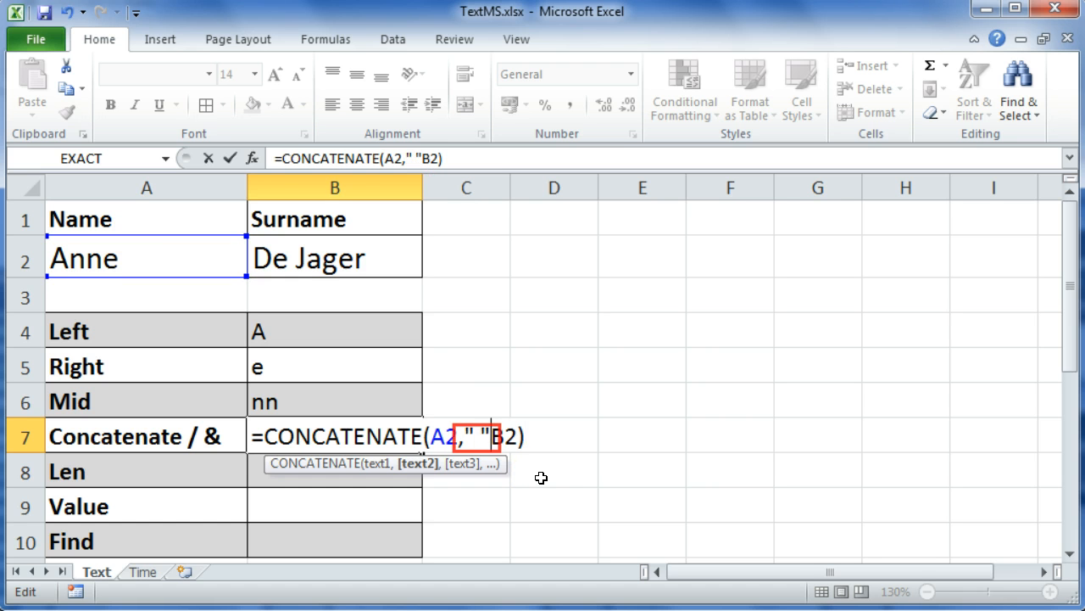
pyautogui.write(',')
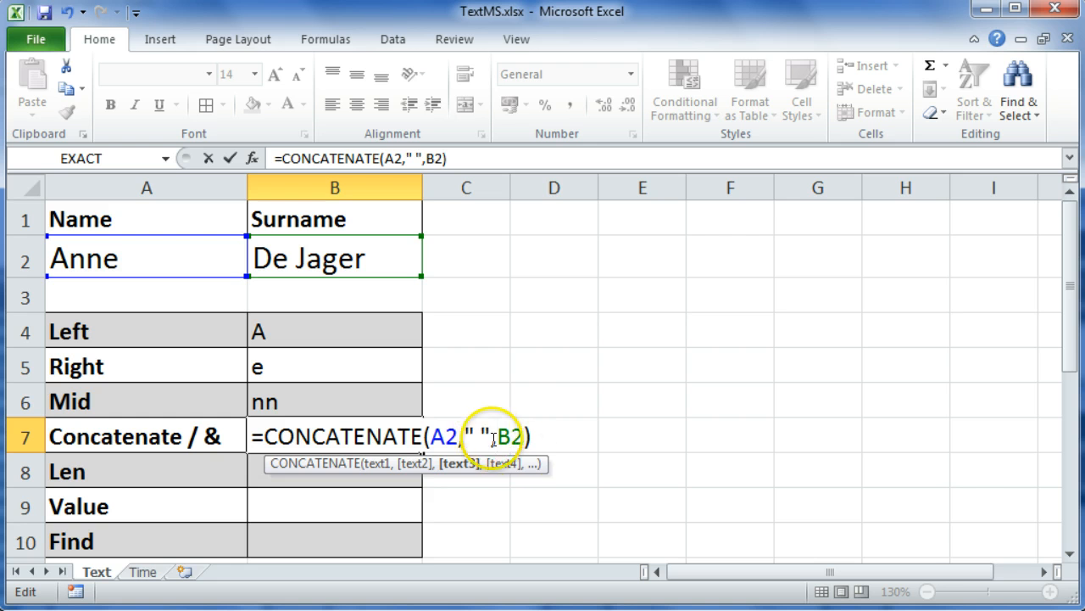
pyautogui.press('Return')
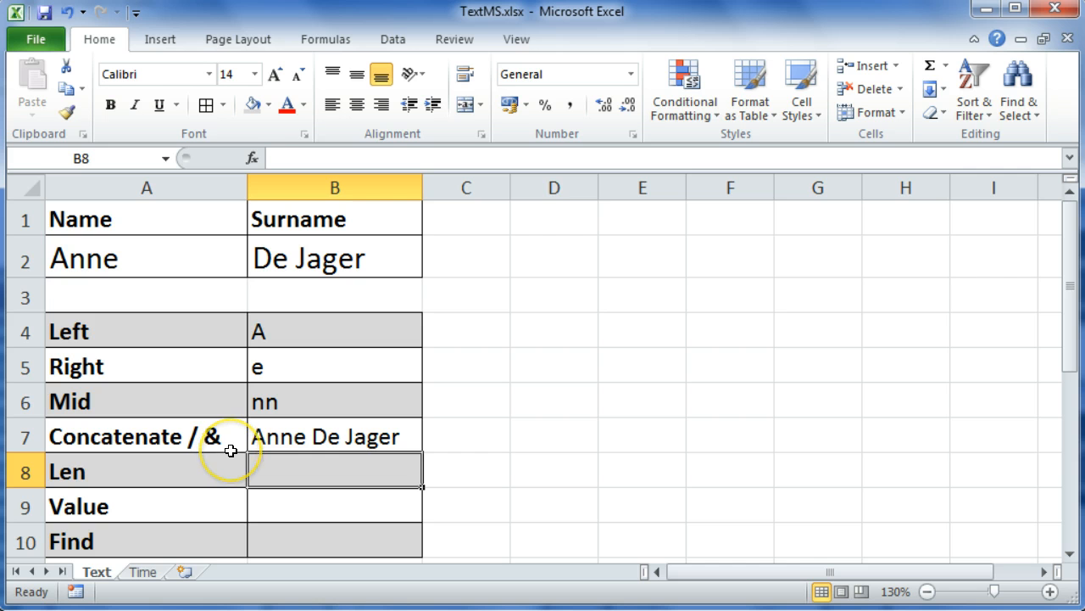
# Remove the CONCATENATE function name and both of its parentheses from the B7 formula, leaving =A2," ",B2.
pyautogui.doubleClick(292, 436)
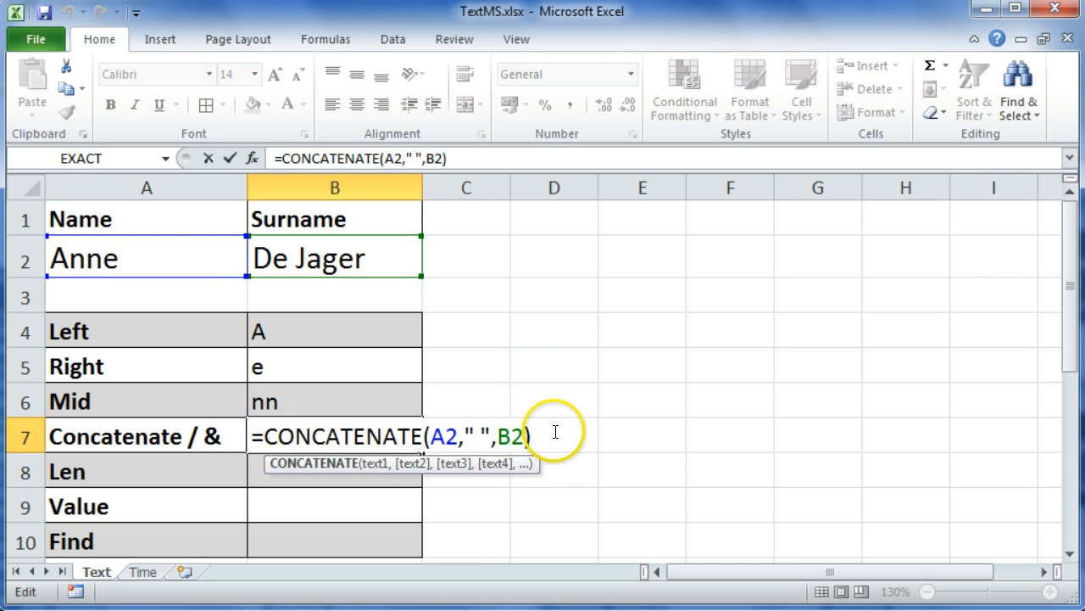
pyautogui.click(429, 436)
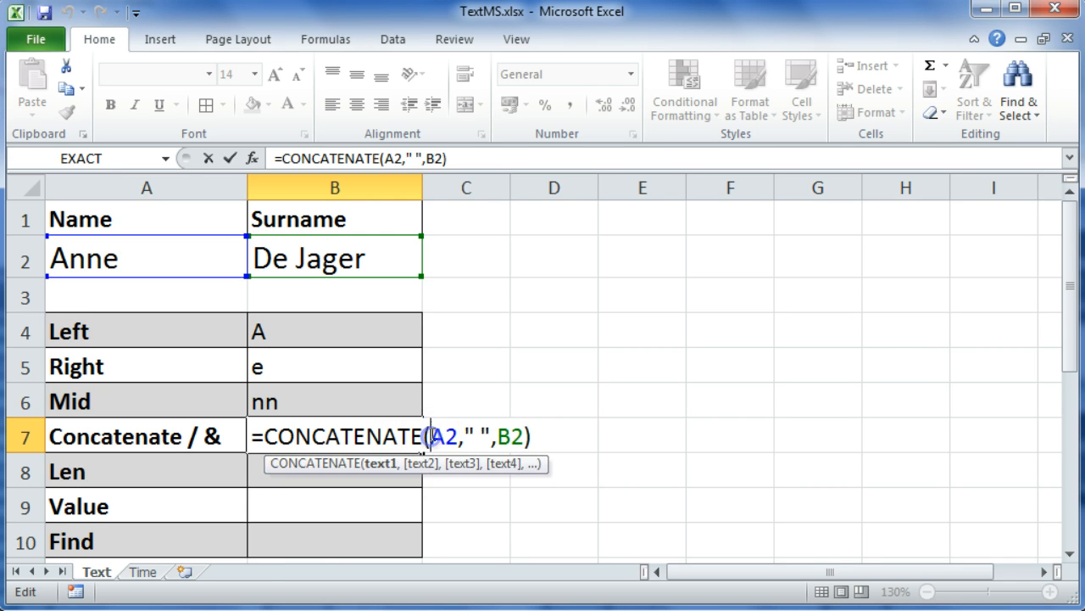
pyautogui.press('BackSpace')
pyautogui.press('BackSpace')
pyautogui.press('BackSpace')
pyautogui.press('BackSpace')
pyautogui.press('BackSpace')
pyautogui.press('BackSpace')
pyautogui.press('BackSpace')
pyautogui.press('BackSpace')
pyautogui.press('BackSpace')
pyautogui.press('BackSpace')
pyautogui.press('BackSpace')
pyautogui.press('BackSpace')
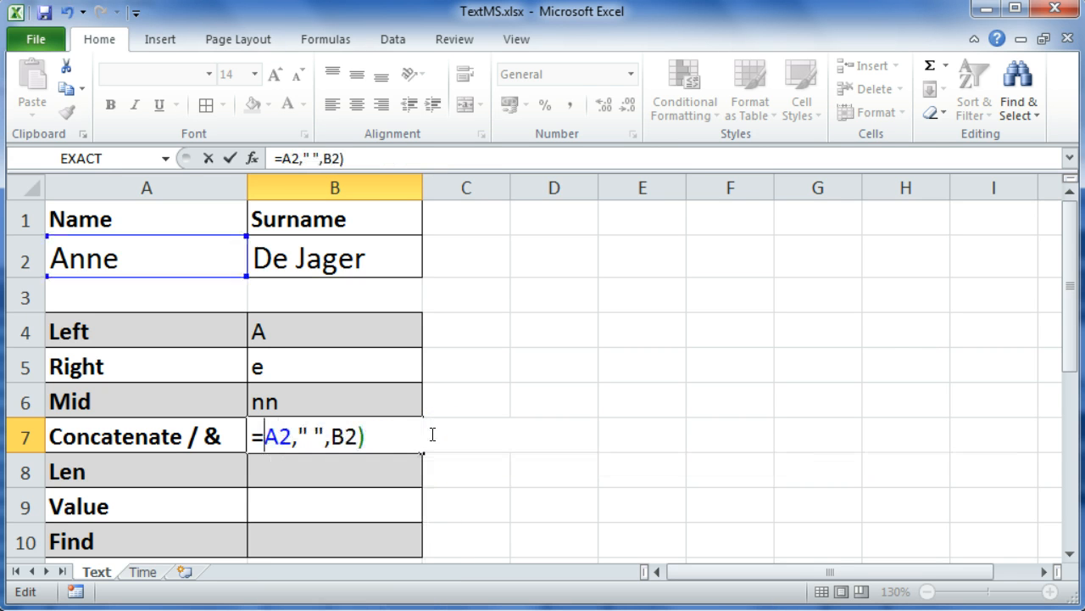
pyautogui.click(388, 435)
pyautogui.press('BackSpace')
# Replace both commas in the B7 formula with ampersands so that it reads =A2&" "&B2.
pyautogui.click(370, 430)
pyautogui.click(297, 432)
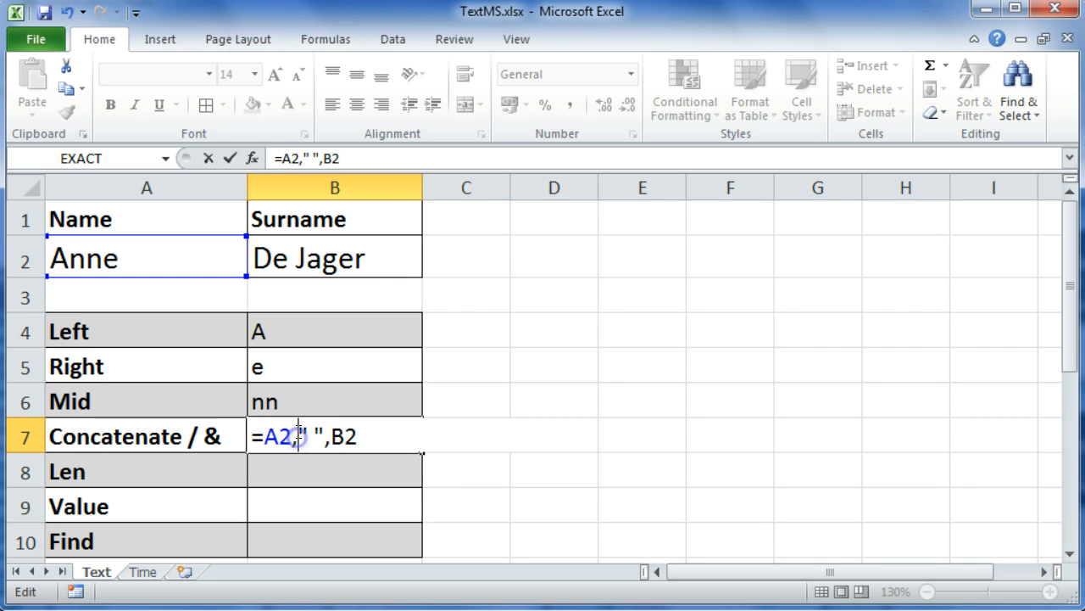
pyautogui.press('BackSpace')
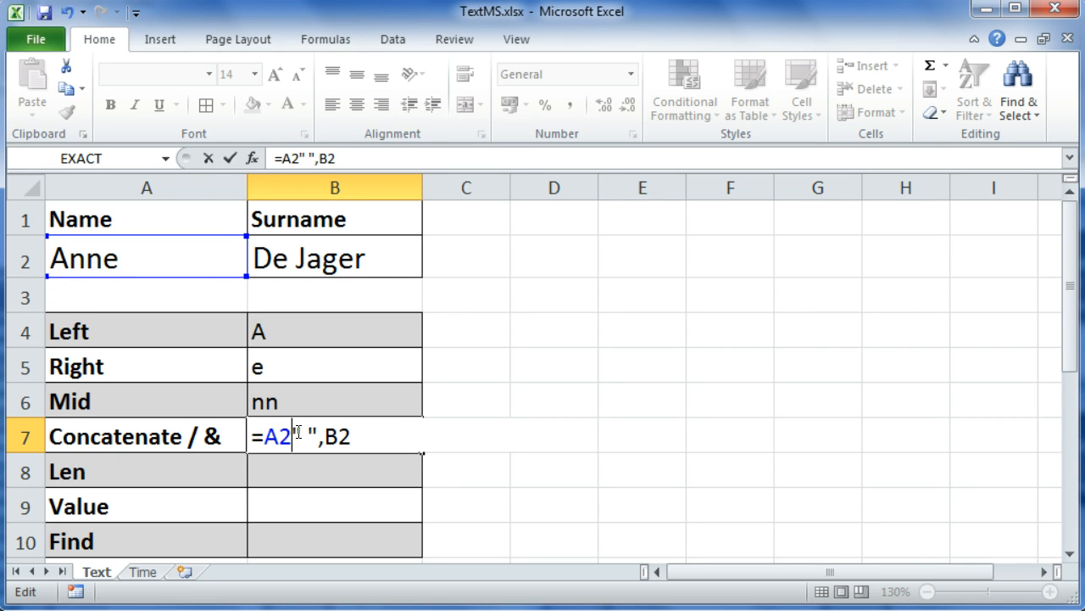
pyautogui.write('&')
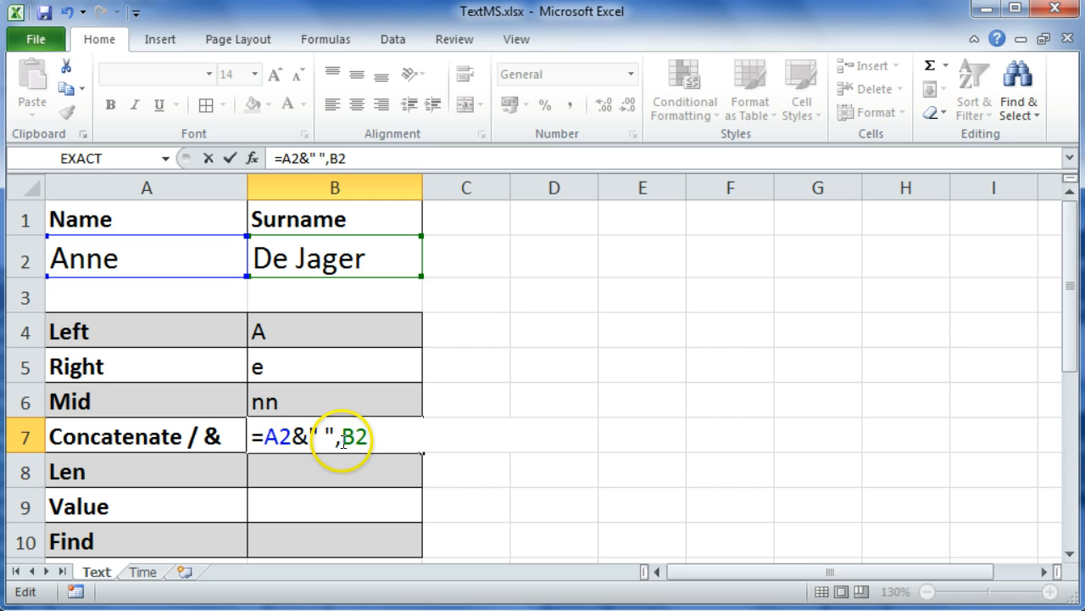
pyautogui.click(342, 439)
pyautogui.press('BackSpace')
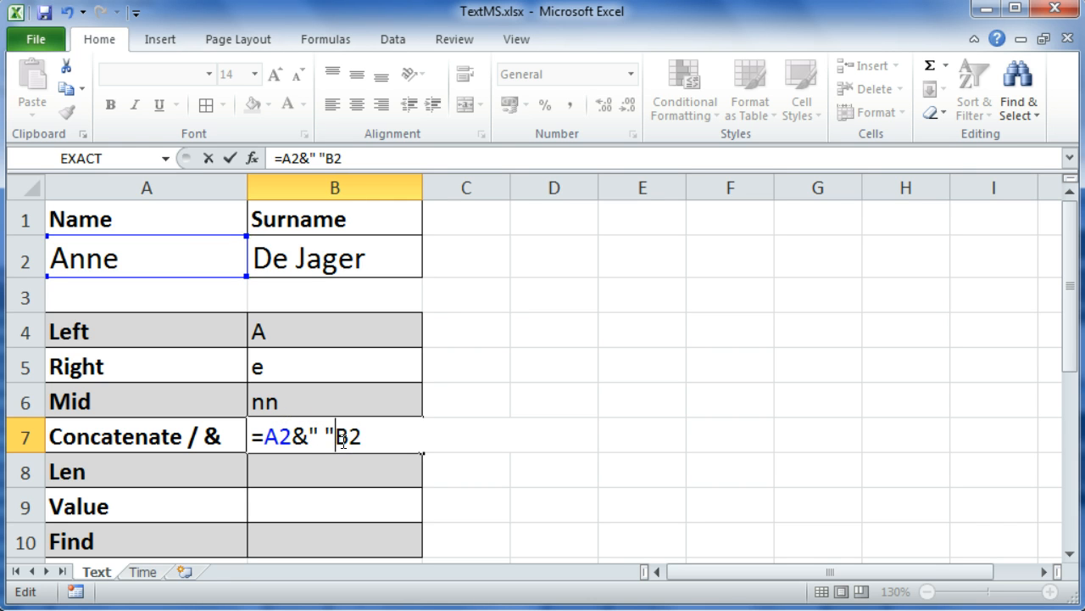
pyautogui.write('&')
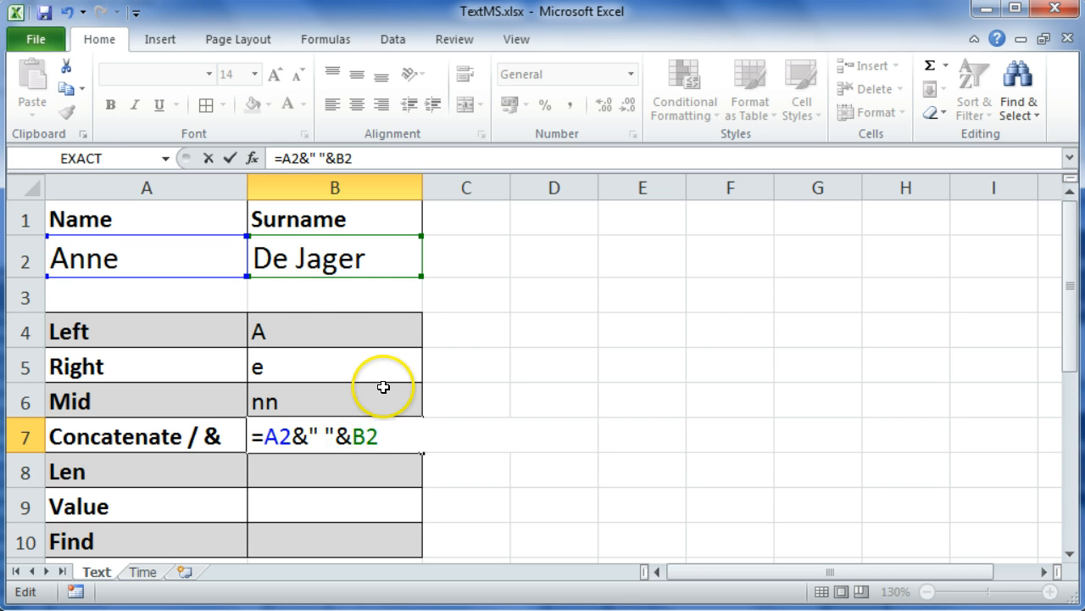
pyautogui.press('Return')
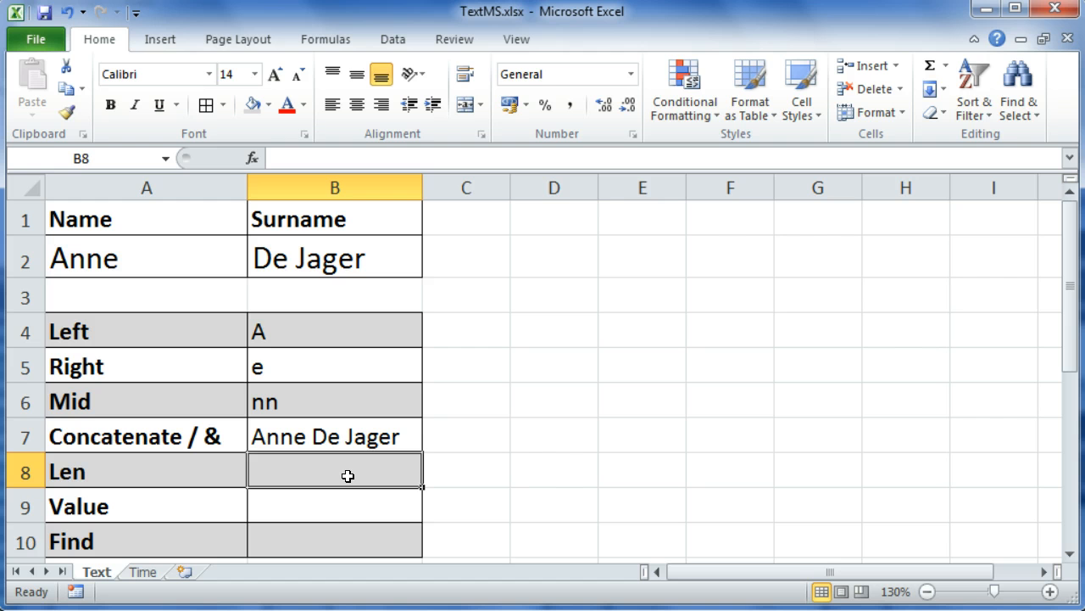
# In B8, enter a LEN formula that counts the characters of the surname in B2: =len(B2).
pyautogui.write('=l')
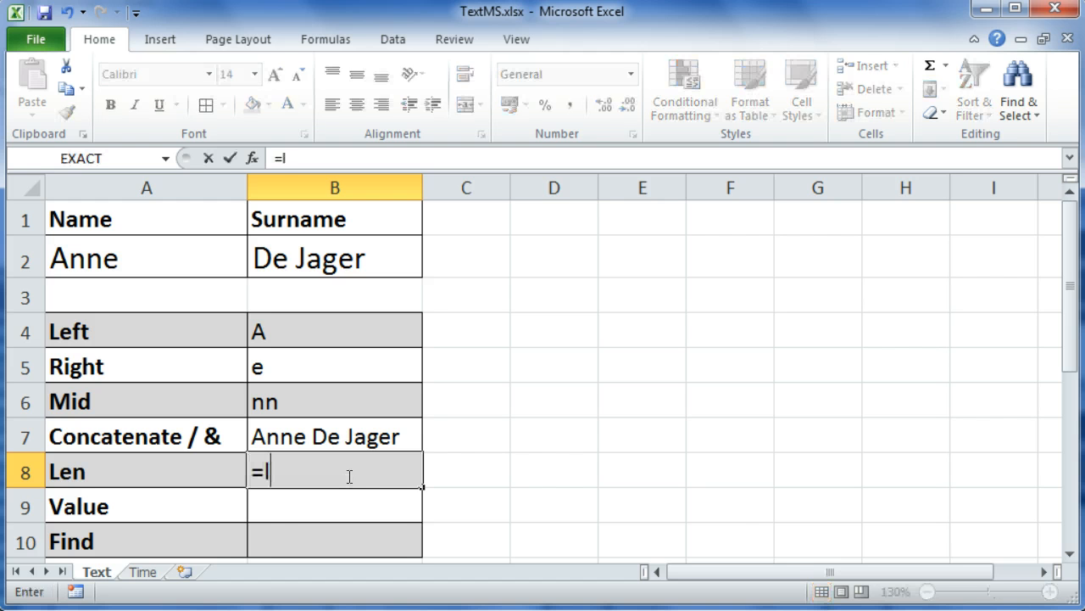
pyautogui.write('en(')
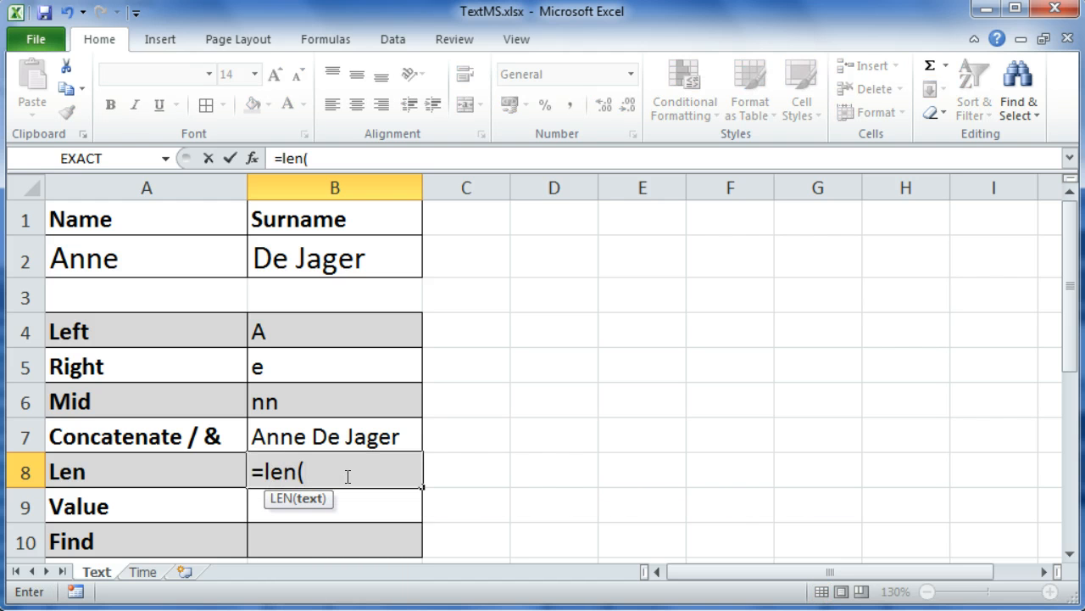
pyautogui.click(305, 258)
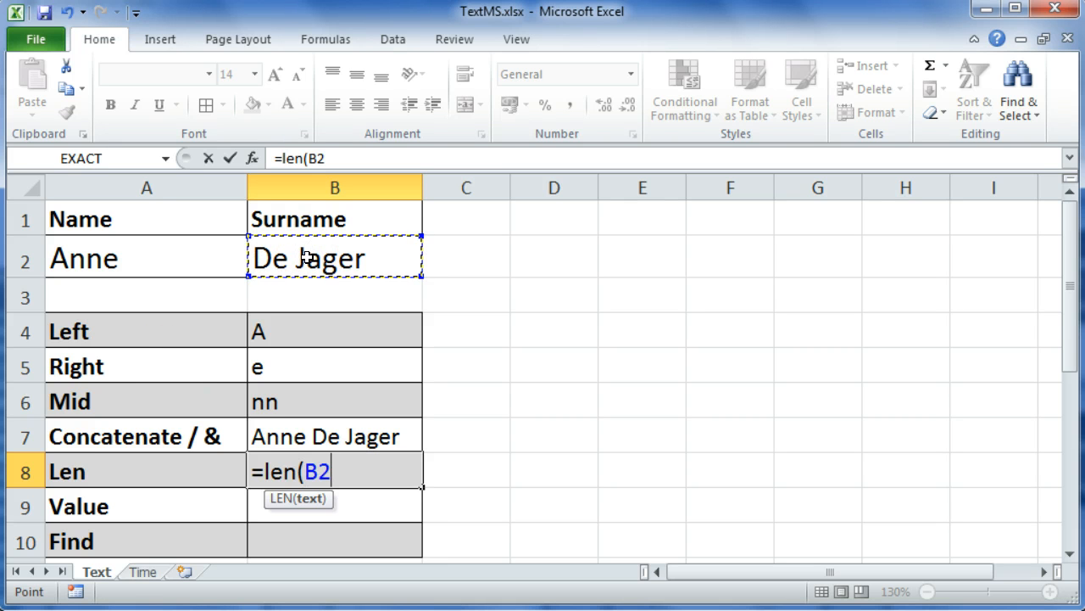
pyautogui.press('Return')
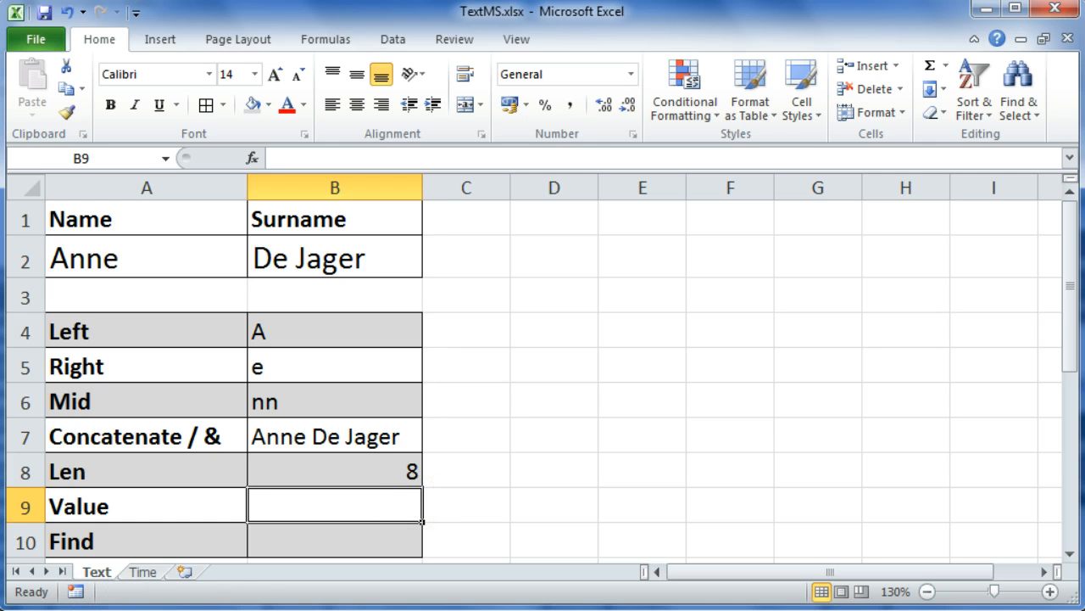
# Enter the number 5 as text in C9, with a leading apostrophe: '5.
pyautogui.click(553, 218)
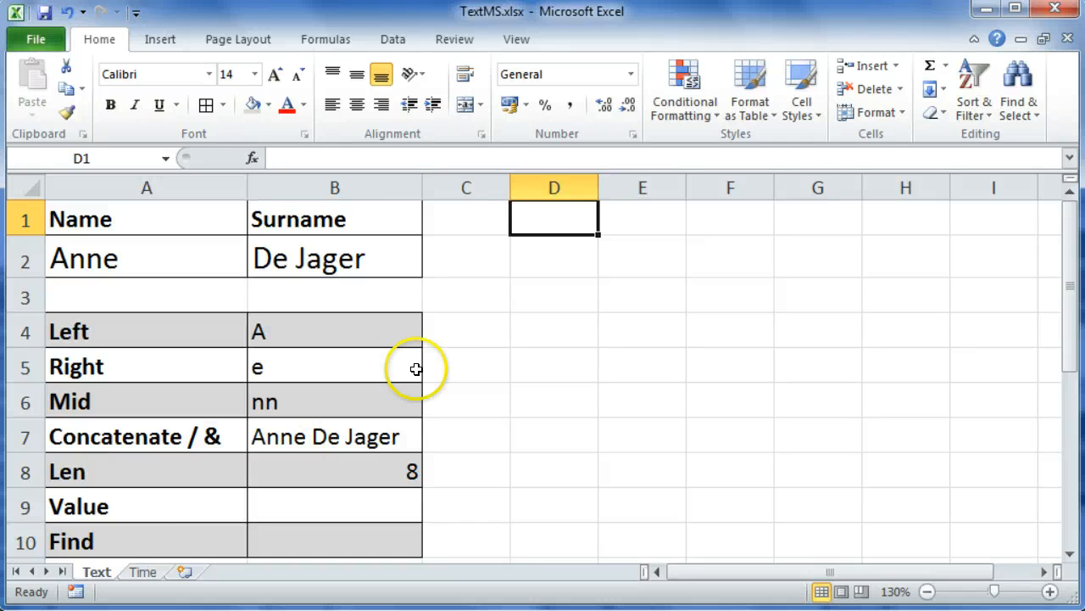
pyautogui.click(541, 226)
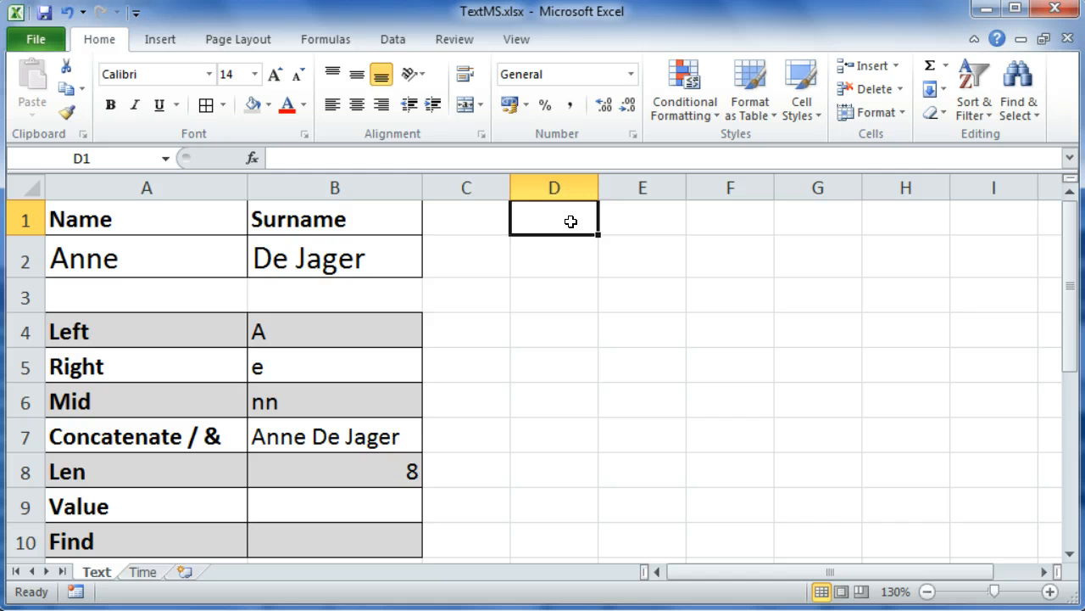
pyautogui.click(484, 508)
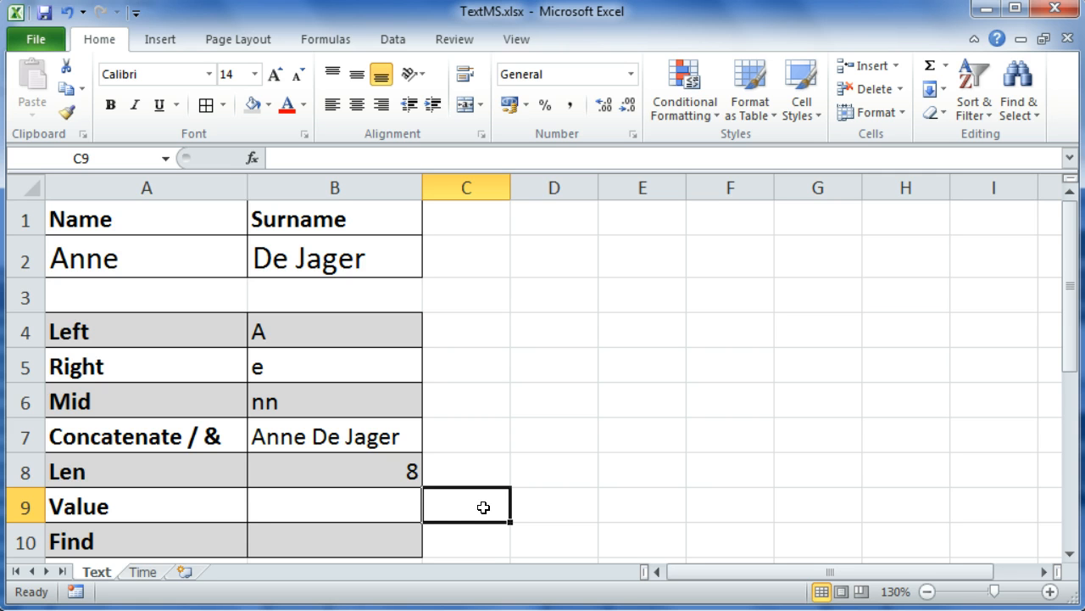
pyautogui.write("'")
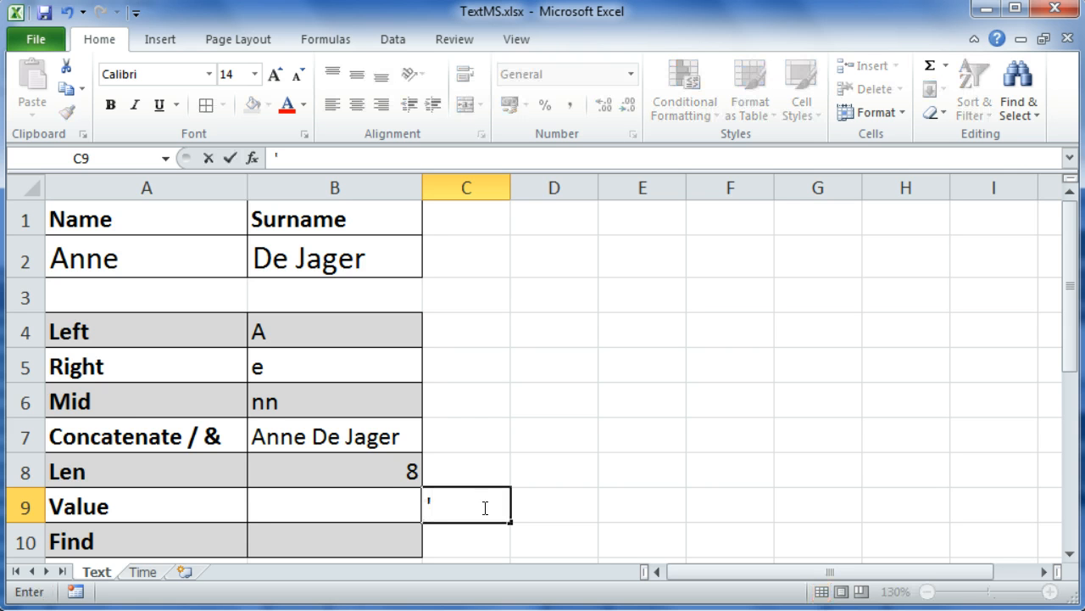
pyautogui.write('5')
pyautogui.press('Tab')
pyautogui.click(481, 507)
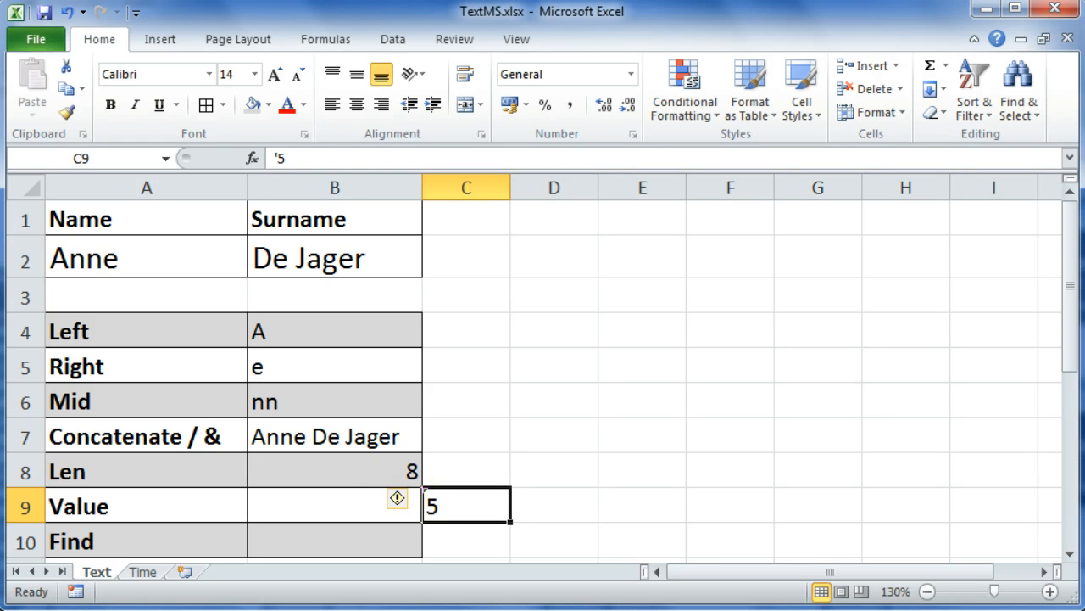
# In B9, enter a VALUE formula that converts the text in C9 to a number: =value(C9).
pyautogui.click(307, 506)
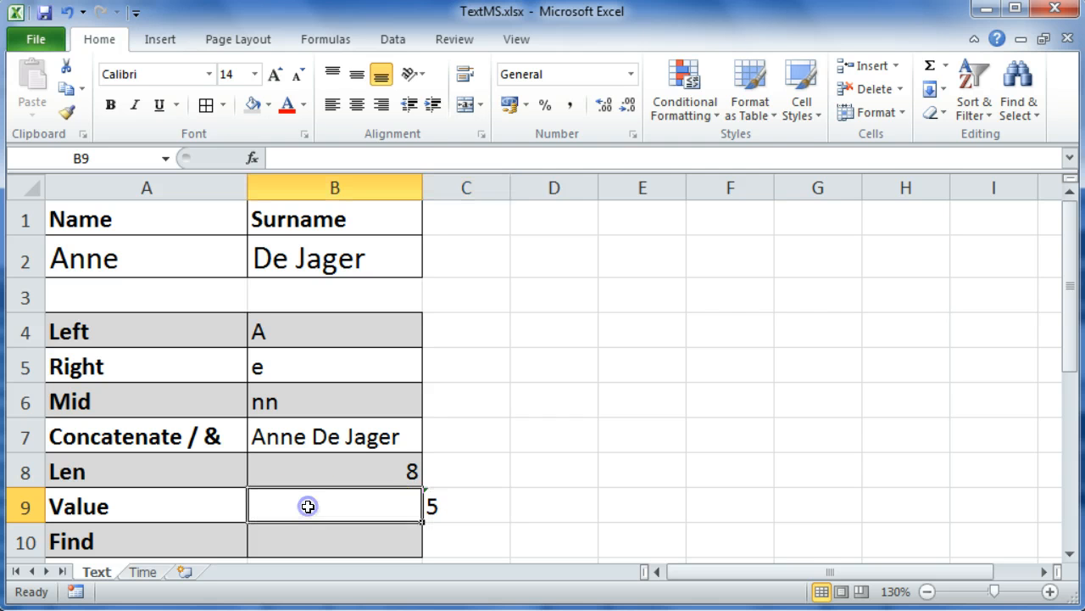
pyautogui.write('=value(')
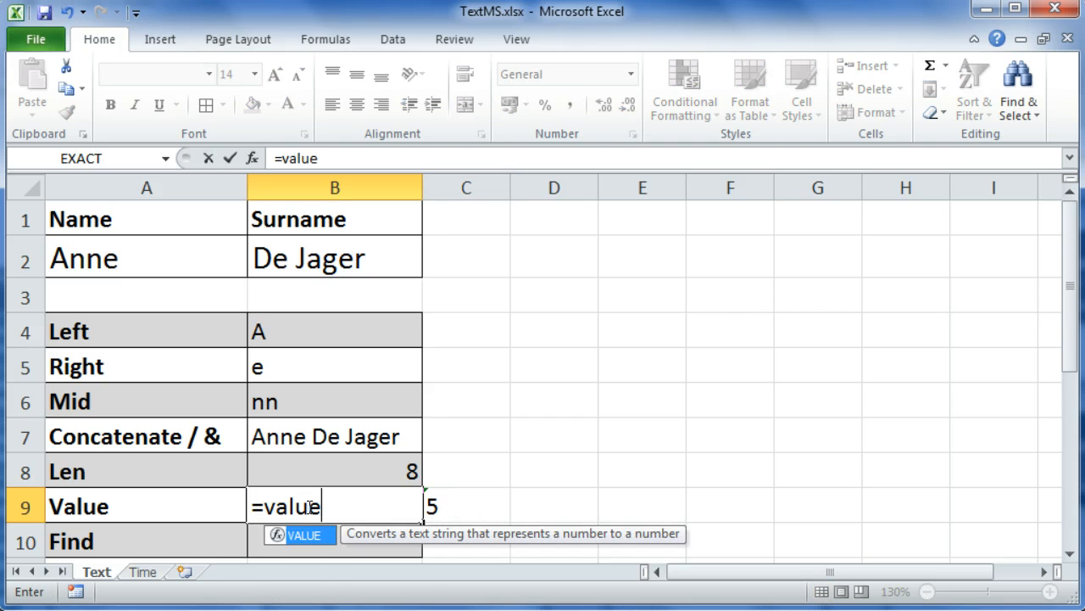
pyautogui.click(467, 509)
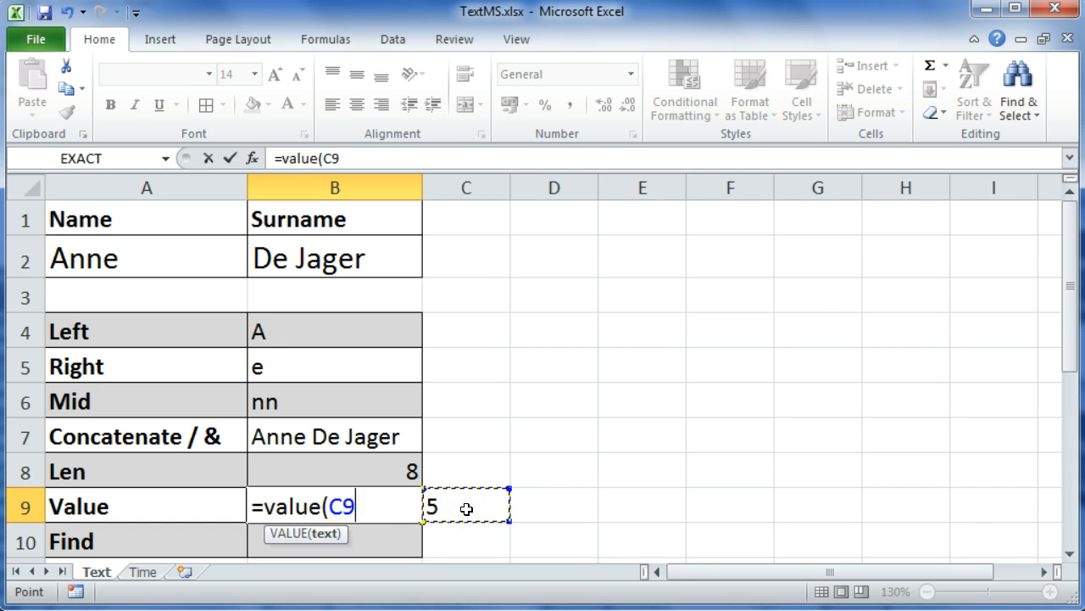
pyautogui.write(')')
pyautogui.press('Return')
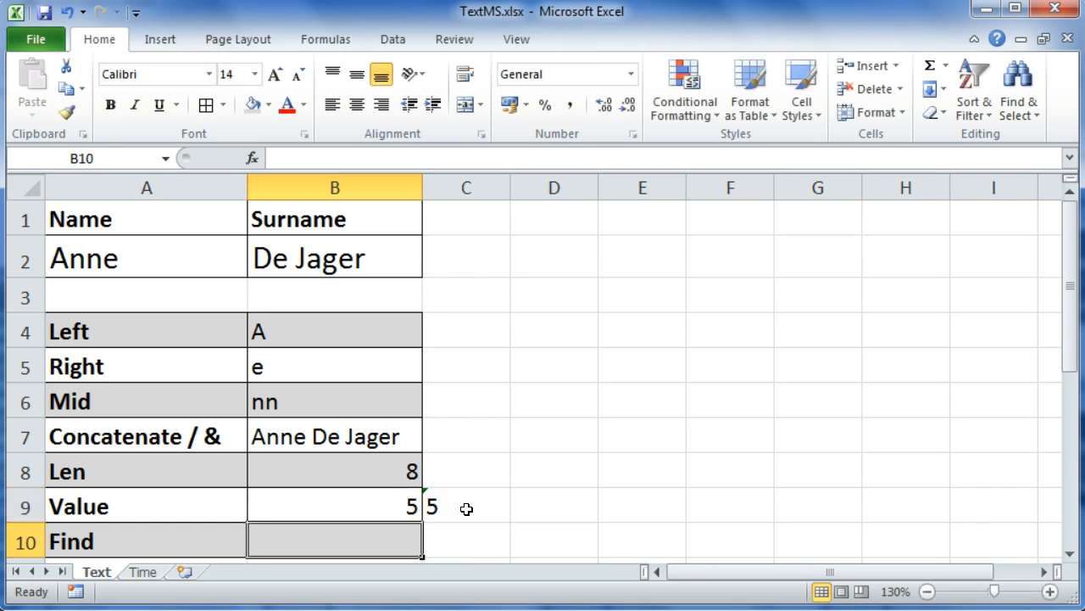
pyautogui.press('Up')
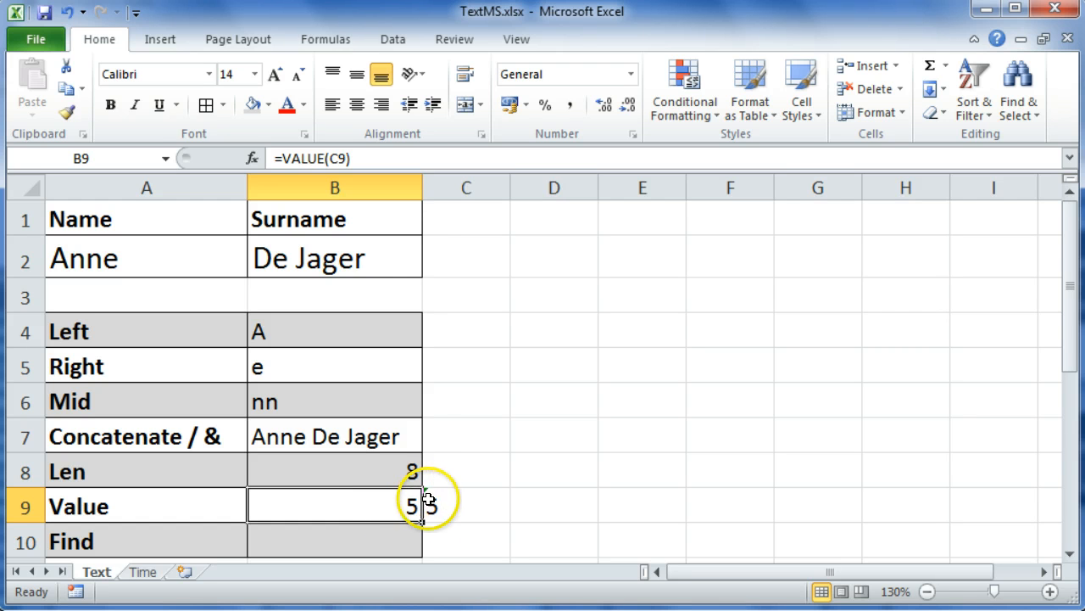
pyautogui.click(398, 535)
pyautogui.scroll(-1, 390, 526)
pyautogui.press('Up')
pyautogui.press('Delete')
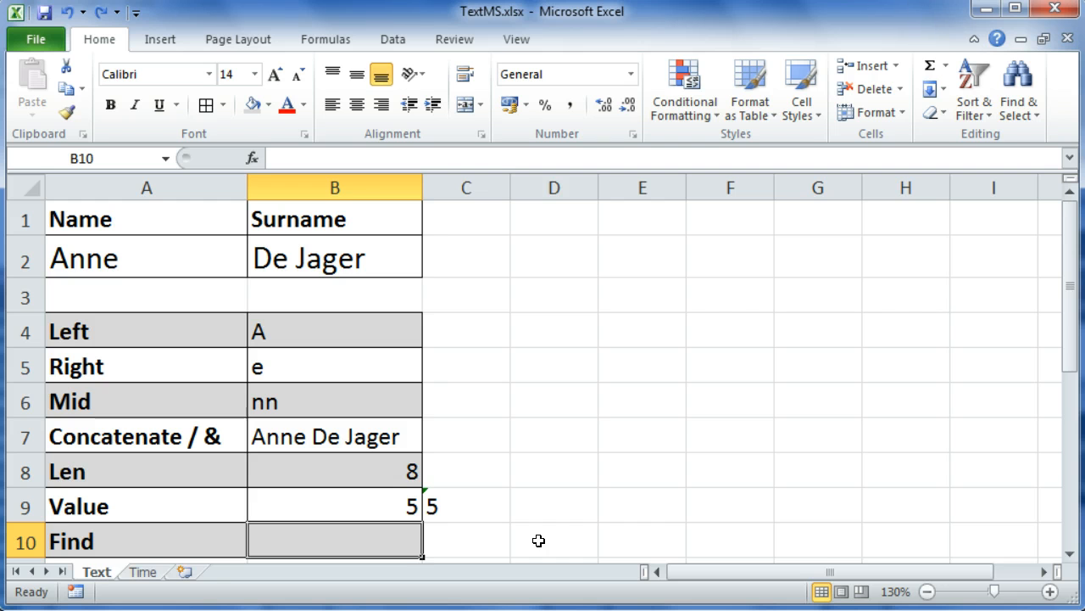
# In B10, enter a FIND formula that locates the space in B2 starting from character 1: =find(" ",B2,1).
pyautogui.click(403, 537)
pyautogui.write('=find(')
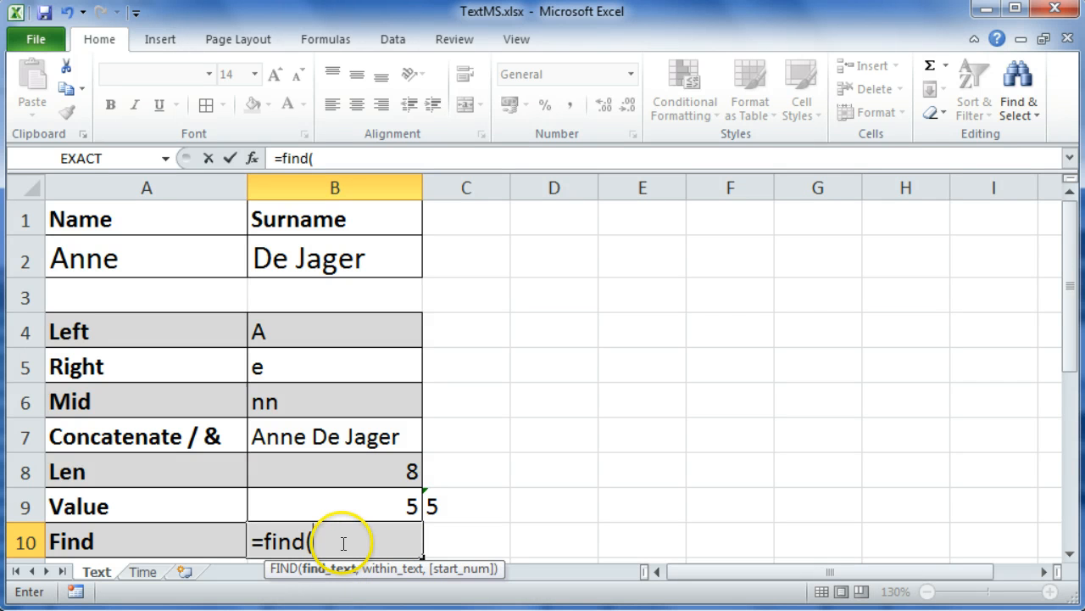
pyautogui.write('" ",')
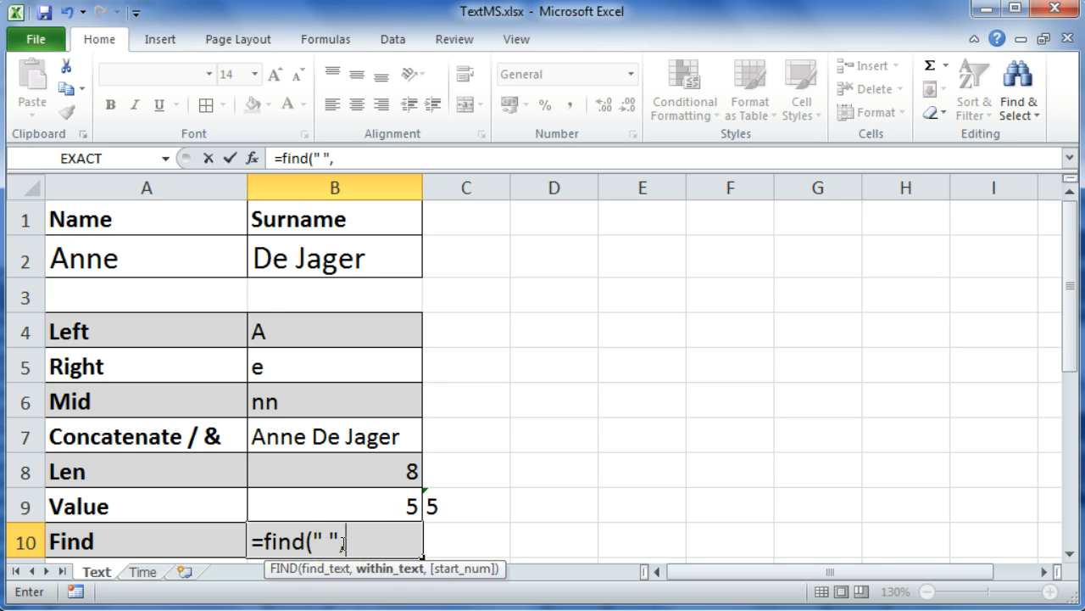
pyautogui.click(324, 256)
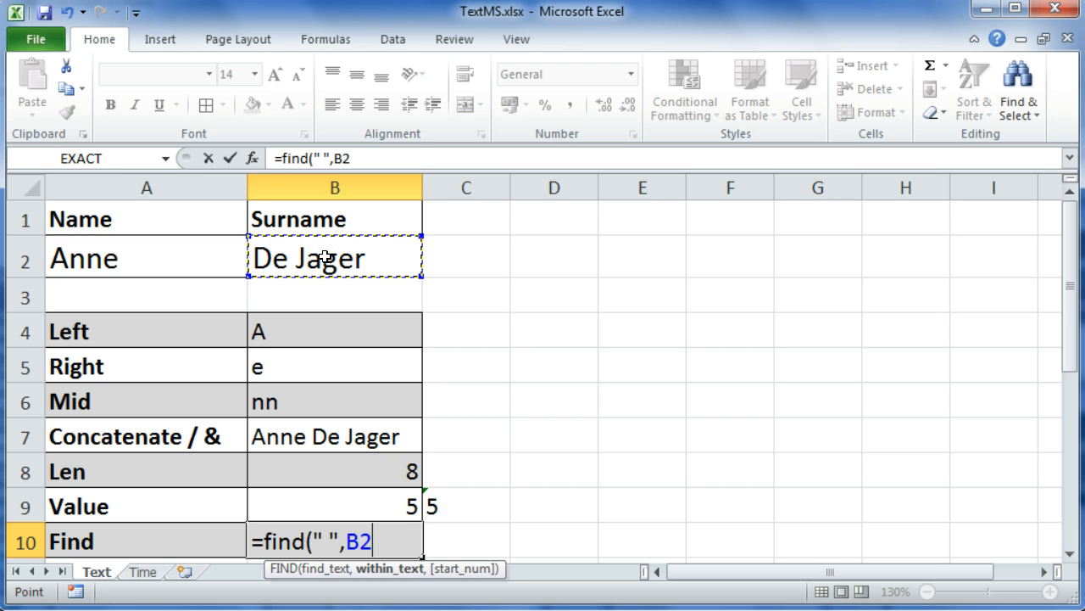
pyautogui.write(',')
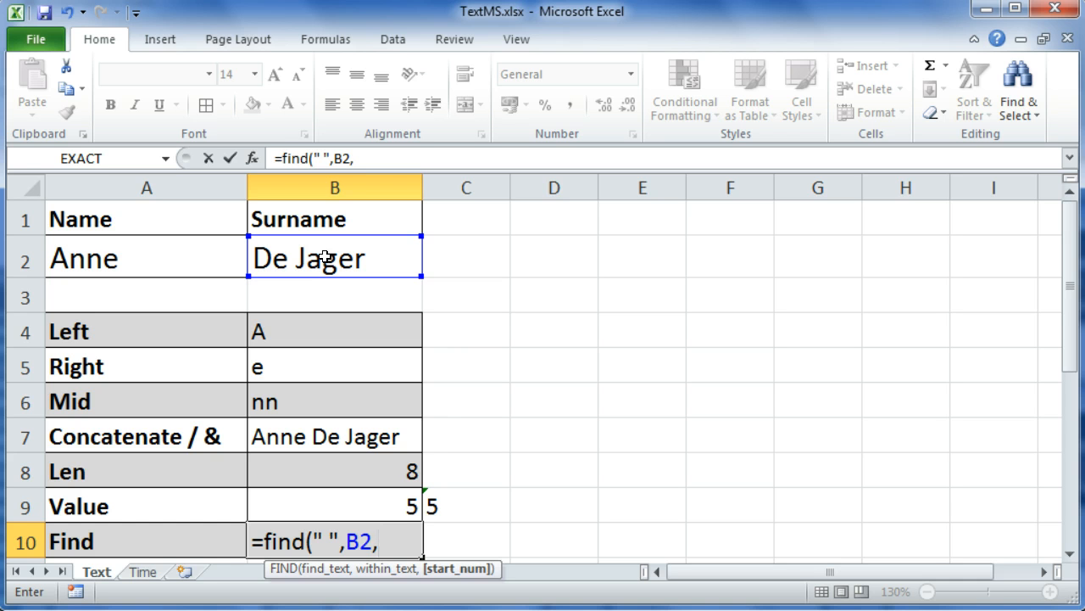
pyautogui.write('1)')
pyautogui.press('Return')
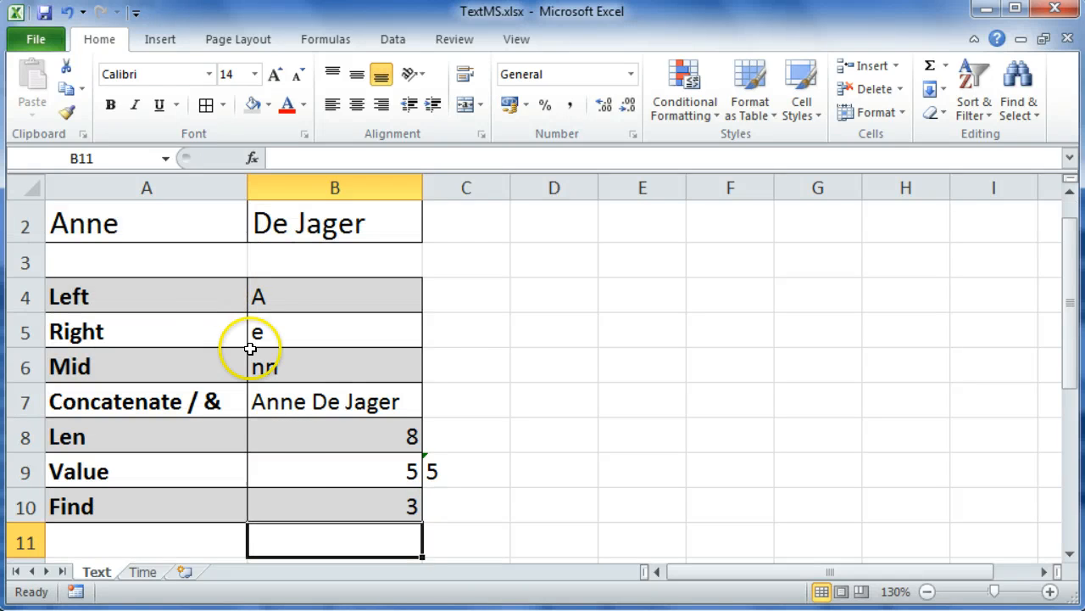
pyautogui.click(323, 502)
pyautogui.scroll(1, 324, 500)
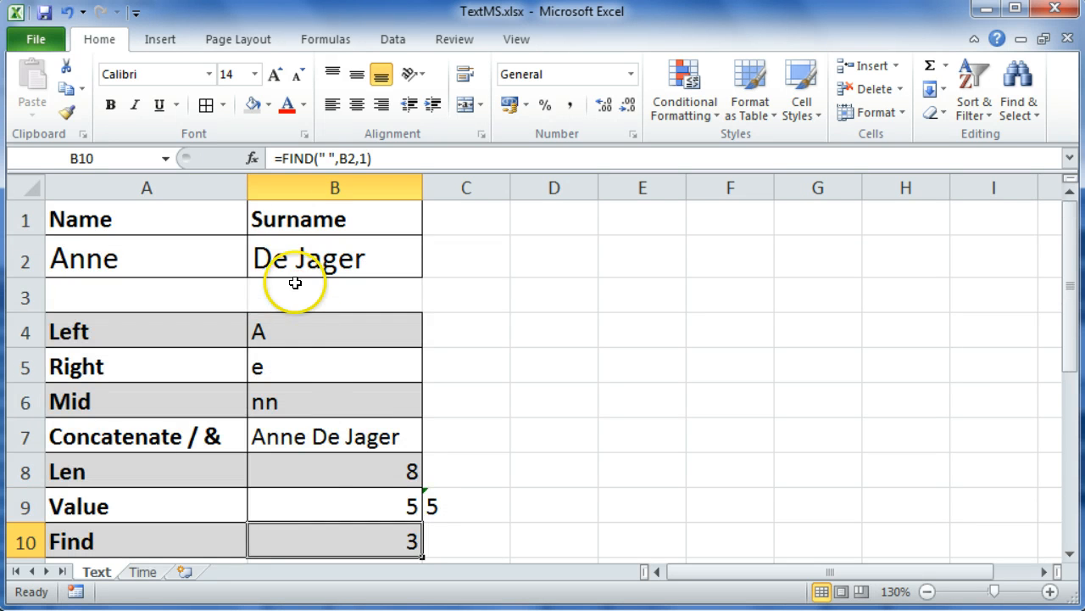